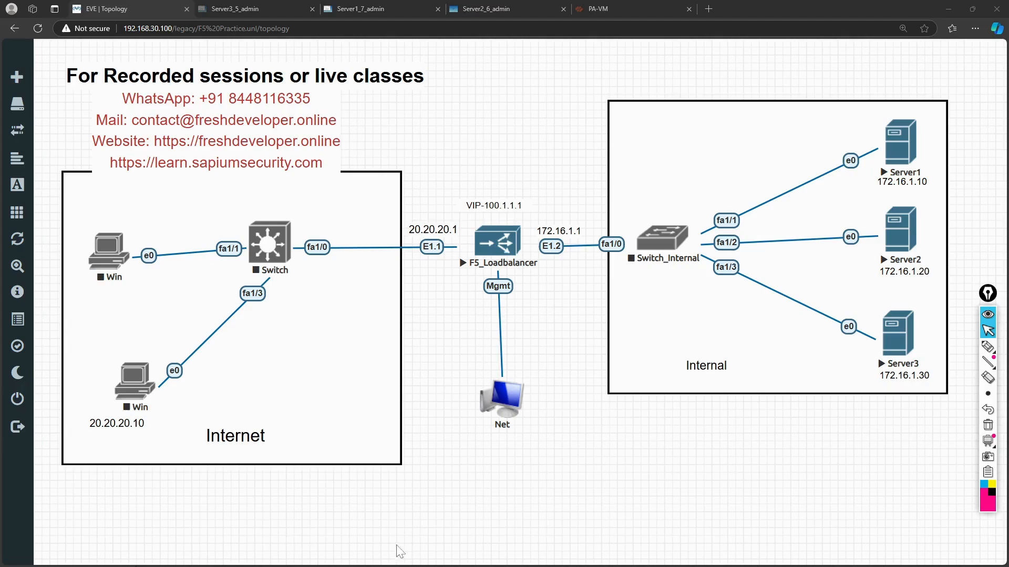
# Annotate the topology: circle the Win PC at 20.20.20.10 and draw arrows toward the VIP and servers.
pyautogui.moveTo(990, 356)
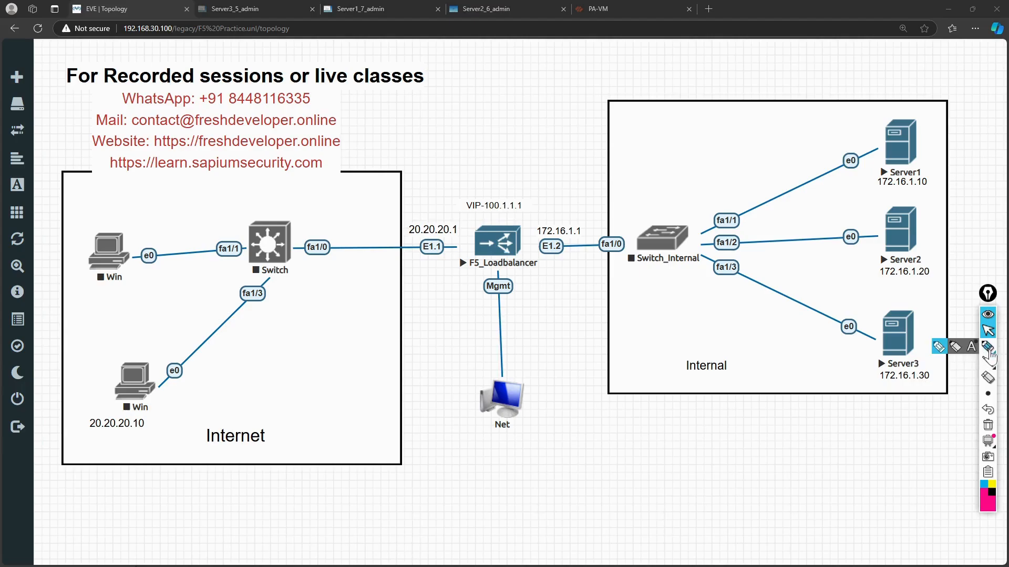
pyautogui.click(938, 347)
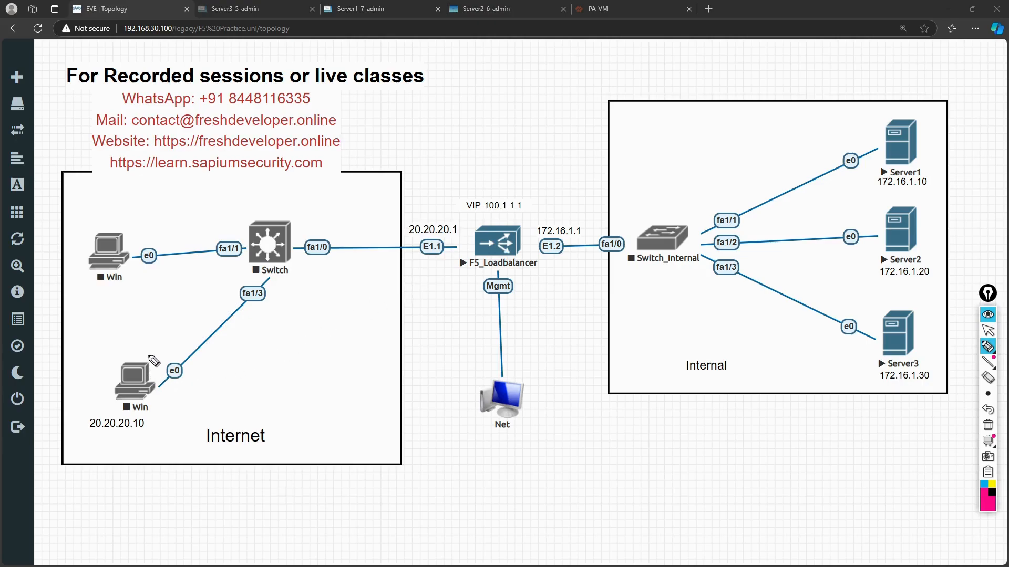
pyautogui.moveTo(149, 345)
pyautogui.mouseDown()
pyautogui.moveTo(100, 368)
pyautogui.moveTo(194, 428)
pyautogui.moveTo(183, 358)
pyautogui.moveTo(281, 258)
pyautogui.moveTo(420, 201)
pyautogui.moveTo(496, 198)
pyautogui.moveTo(454, 203)
pyautogui.moveTo(509, 221)
pyautogui.moveTo(530, 190)
pyautogui.moveTo(474, 192)
pyautogui.mouseUp()
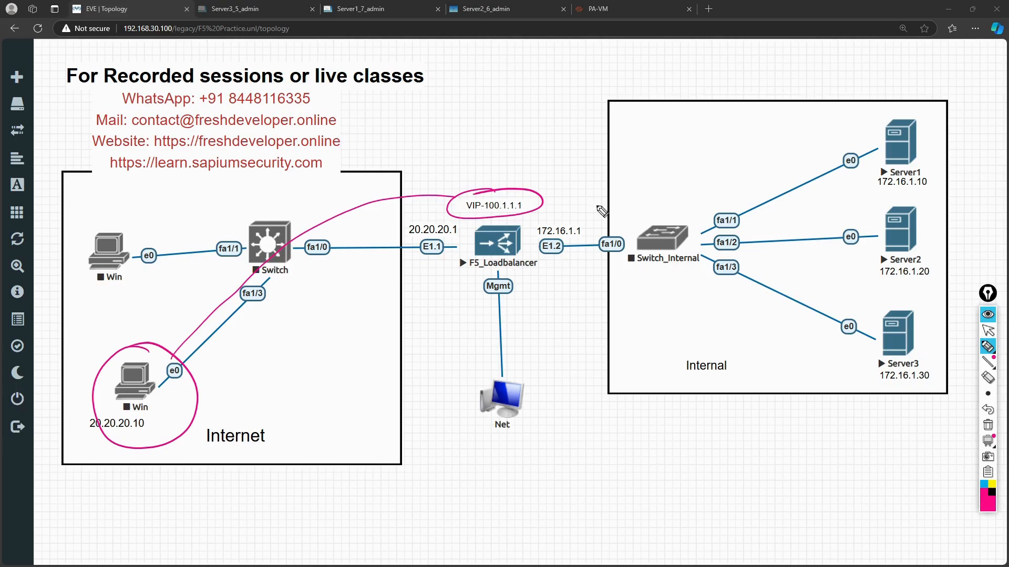
pyautogui.moveTo(499, 159); pyautogui.dragTo(510, 183)
pyautogui.moveTo(544, 189)
pyautogui.mouseDown()
pyautogui.moveTo(707, 164)
pyautogui.moveTo(699, 177)
pyautogui.mouseUp()
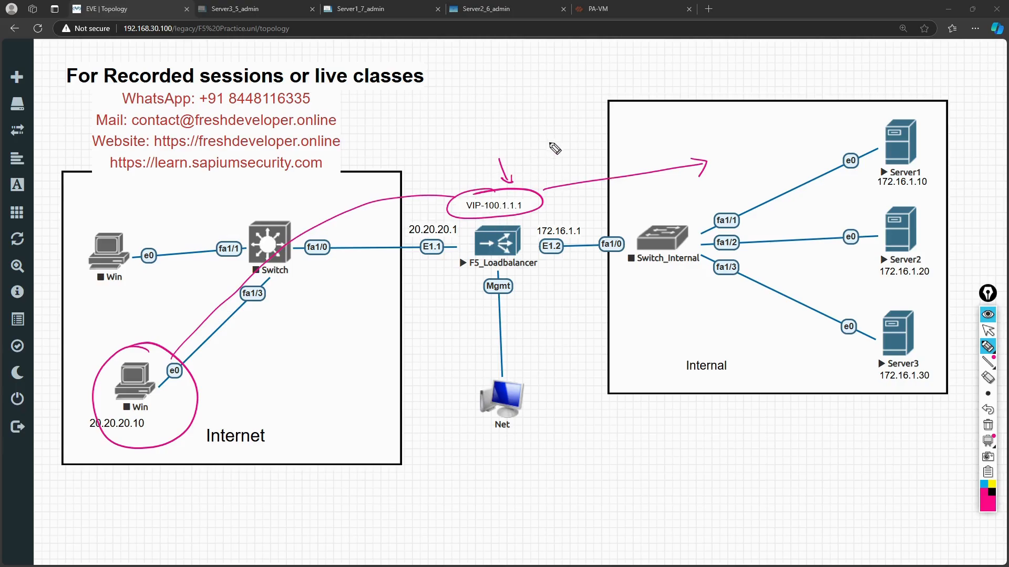
pyautogui.moveTo(552, 140)
pyautogui.mouseDown()
pyautogui.moveTo(540, 148)
pyautogui.moveTo(543, 173)
pyautogui.moveTo(578, 136)
pyautogui.moveTo(557, 176)
pyautogui.moveTo(544, 178)
pyautogui.mouseUp()
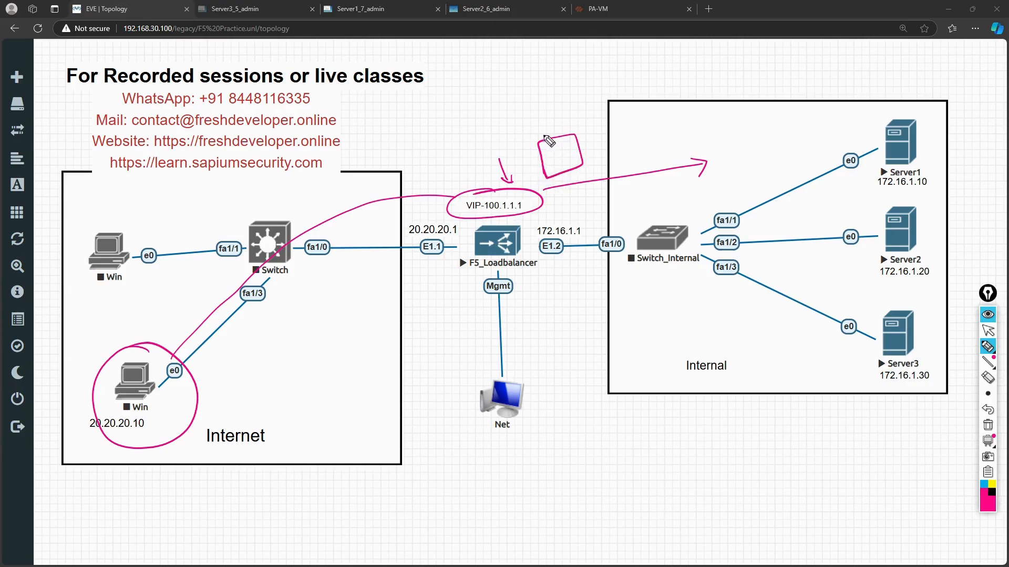
# Label the sketched box 'Pool', then erase all annotations and leave drawing mode.
pyautogui.moveTo(532, 114)
pyautogui.mouseDown()
pyautogui.moveTo(537, 129)
pyautogui.moveTo(559, 105)
pyautogui.moveTo(566, 123)
pyautogui.mouseUp()
pyautogui.moveTo(542, 130); pyautogui.dragTo(564, 127)
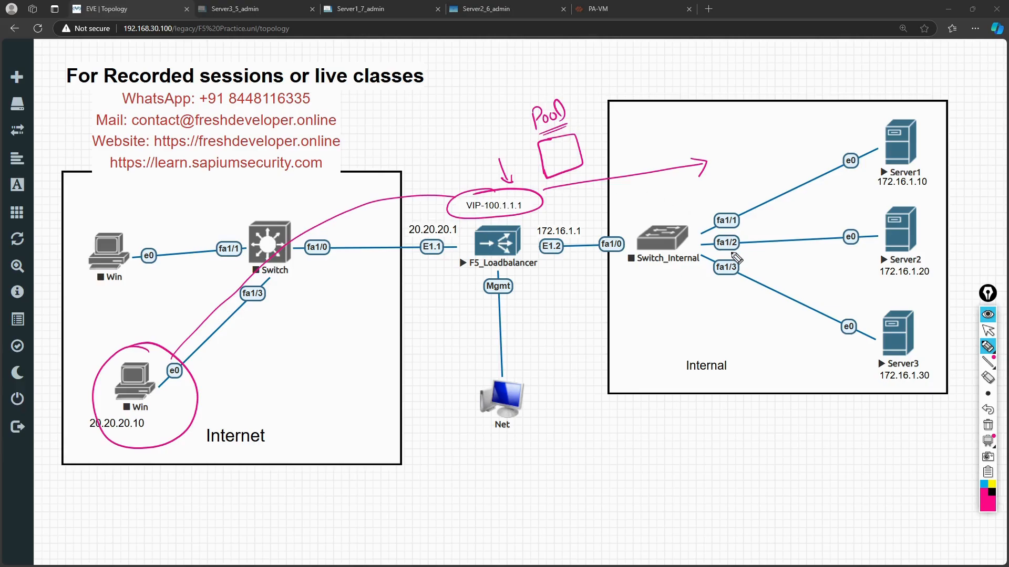
pyautogui.click(989, 426)
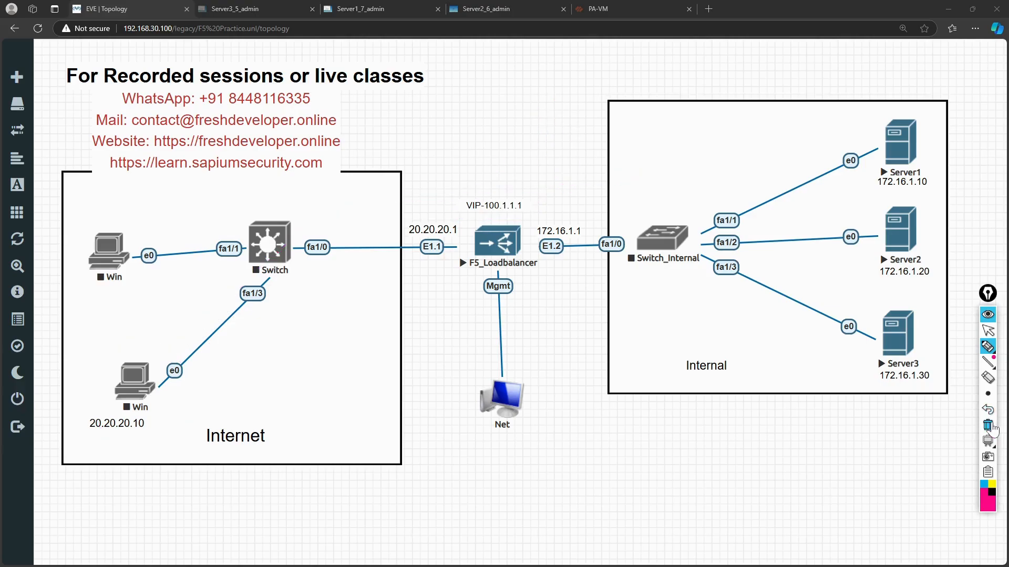
pyautogui.click(989, 331)
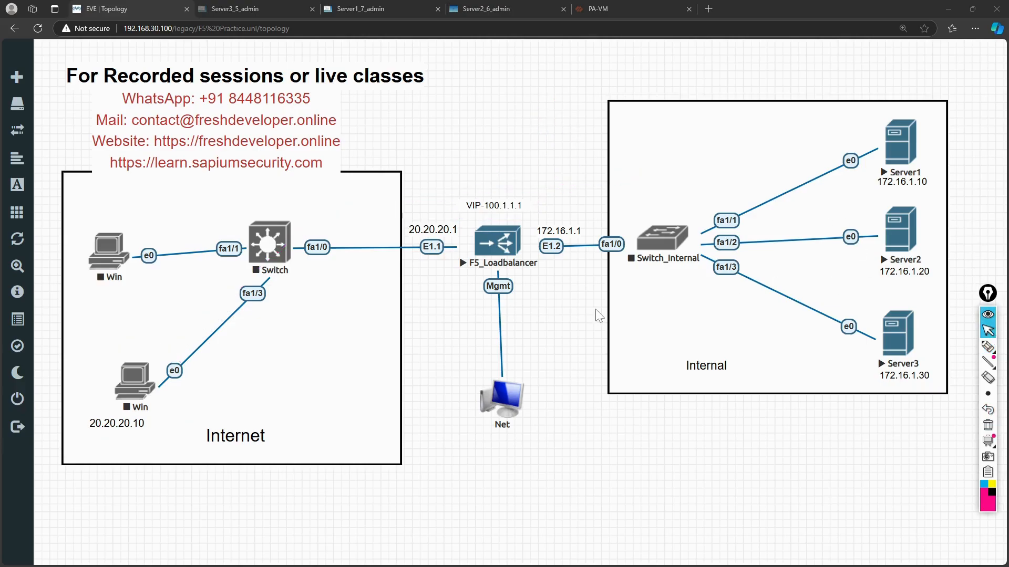
# In a new tab, log in to the BIG-IP at 192.168.30.111 as admin with the account password.
pyautogui.click(709, 10)
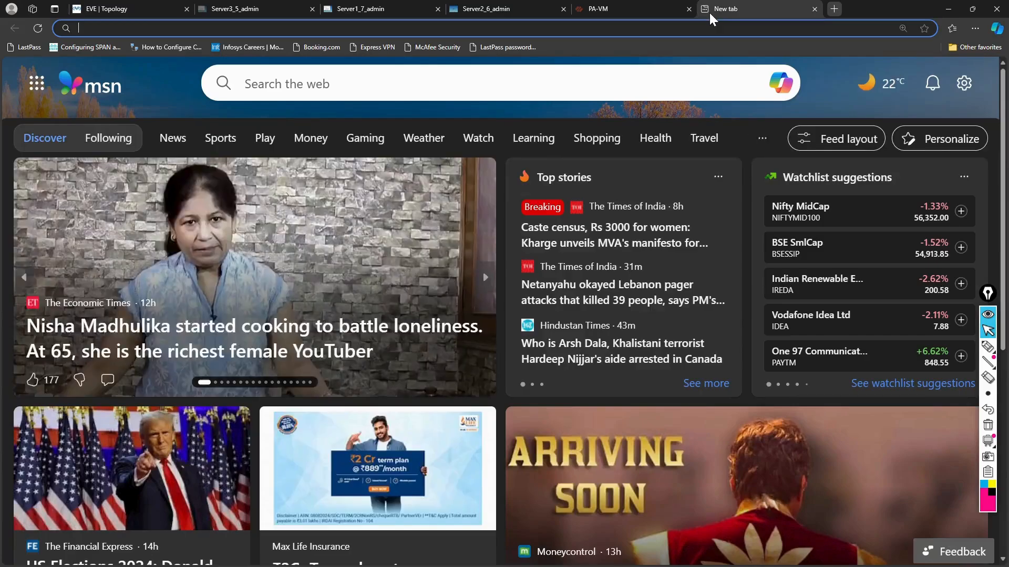
pyautogui.write('192.168.29.211')
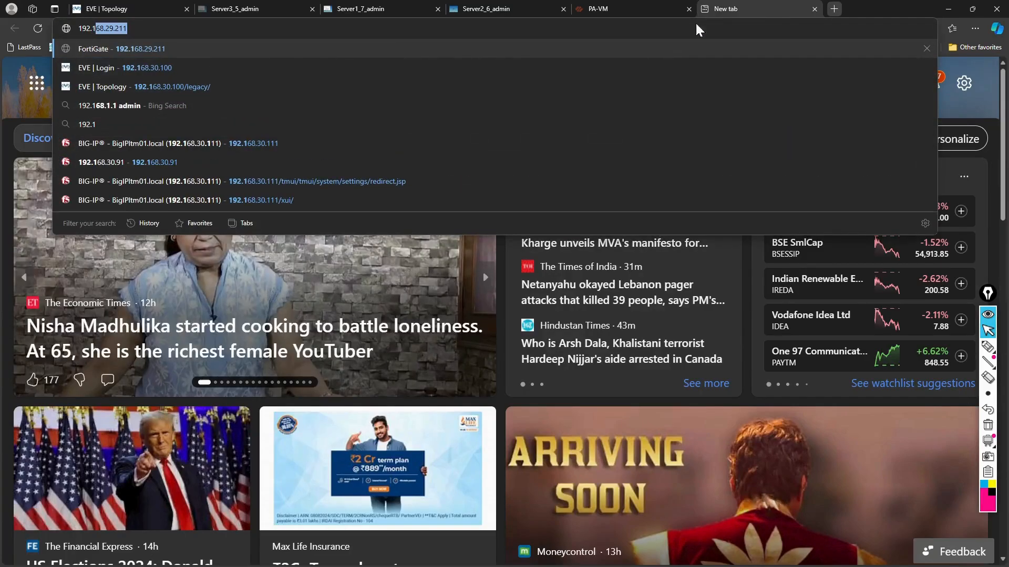
pyautogui.click(447, 151)
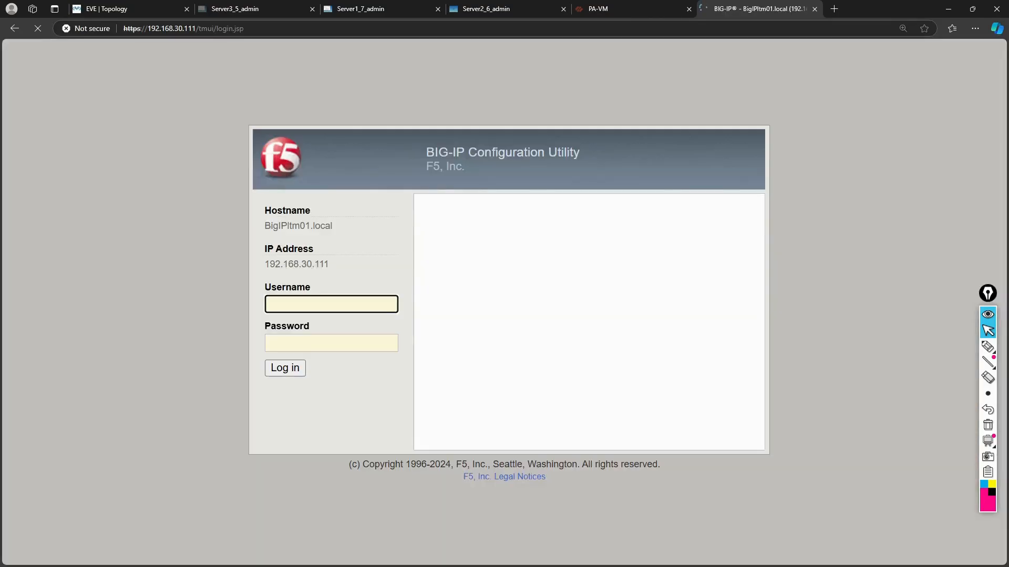
pyautogui.write('admin')
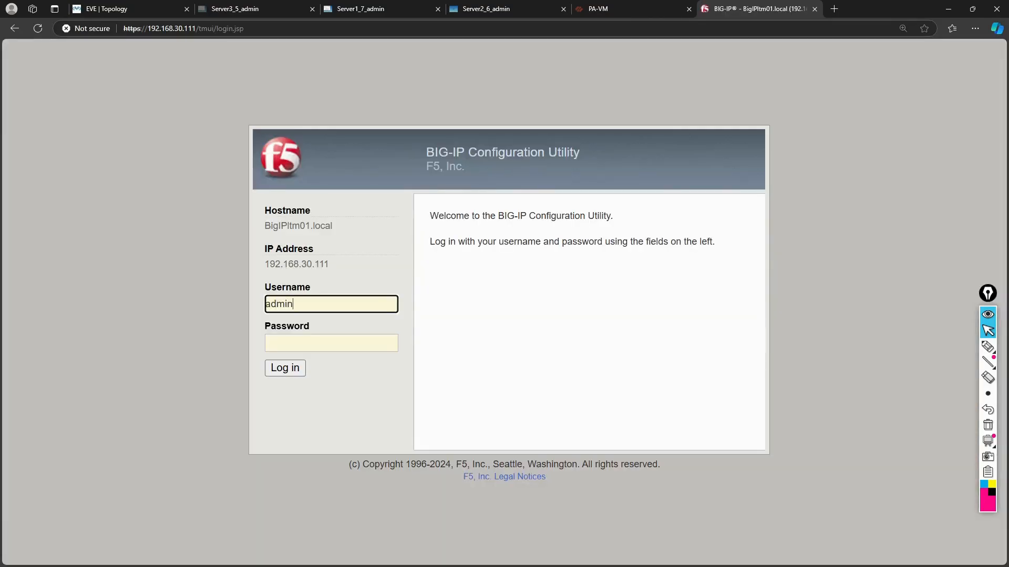
pyautogui.press('Tab')
pyautogui.write('********')
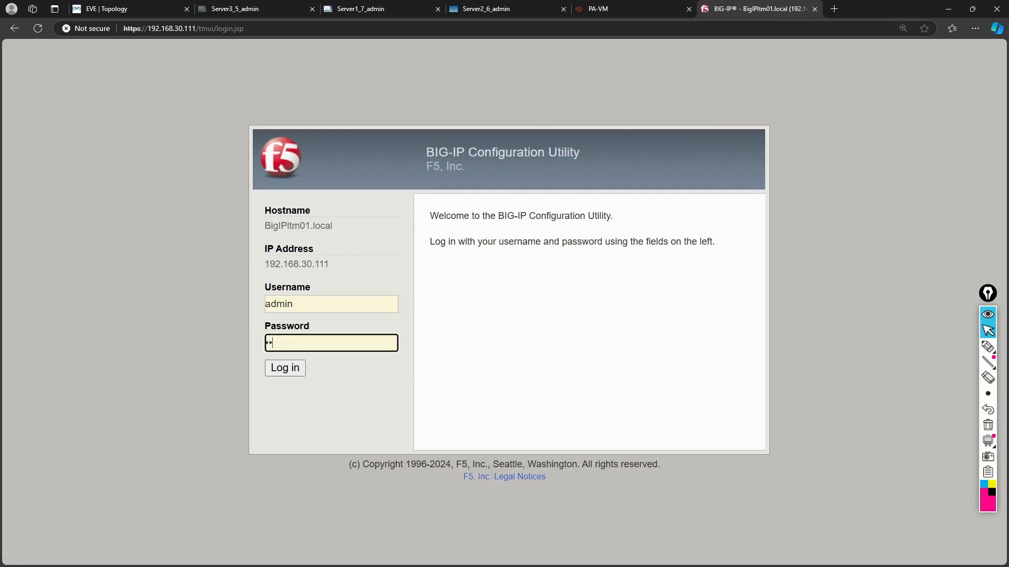
pyautogui.press('Return')
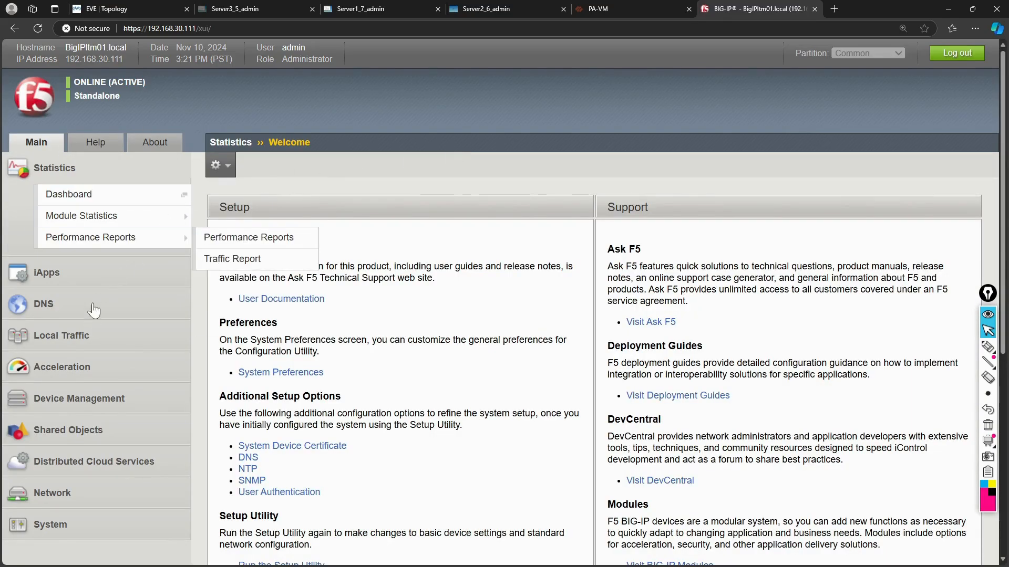
# Open virtual server spiumsecurity-http80 from Local Traffic's Virtual Server List.
pyautogui.click(72, 346)
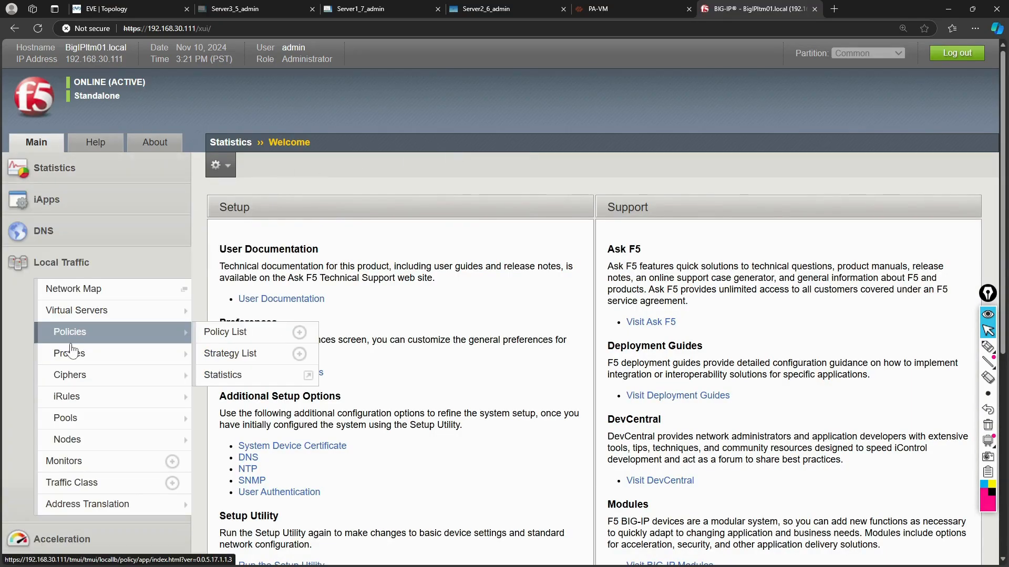
pyautogui.moveTo(95, 318)
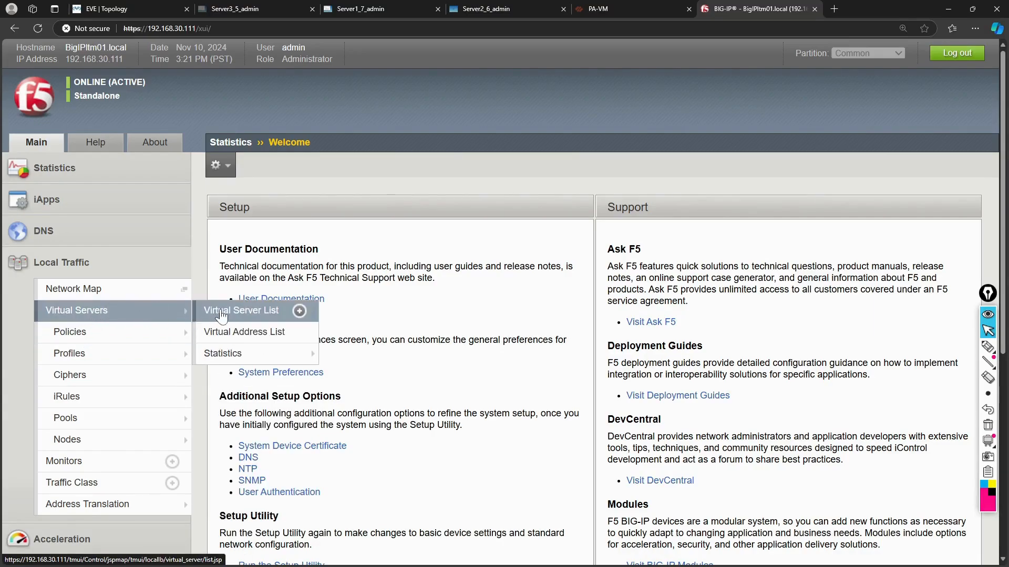
pyautogui.click(223, 314)
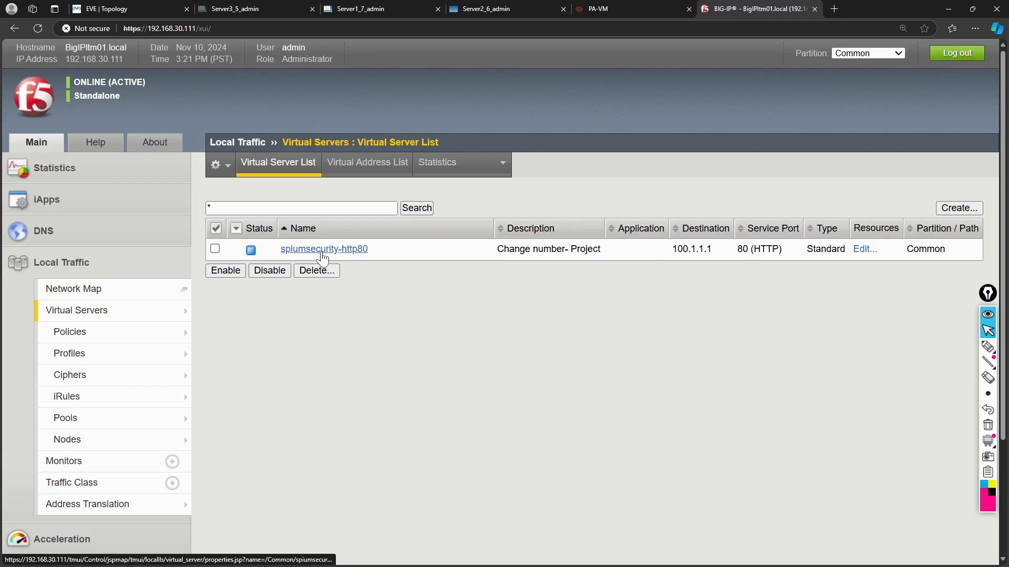
pyautogui.click(323, 258)
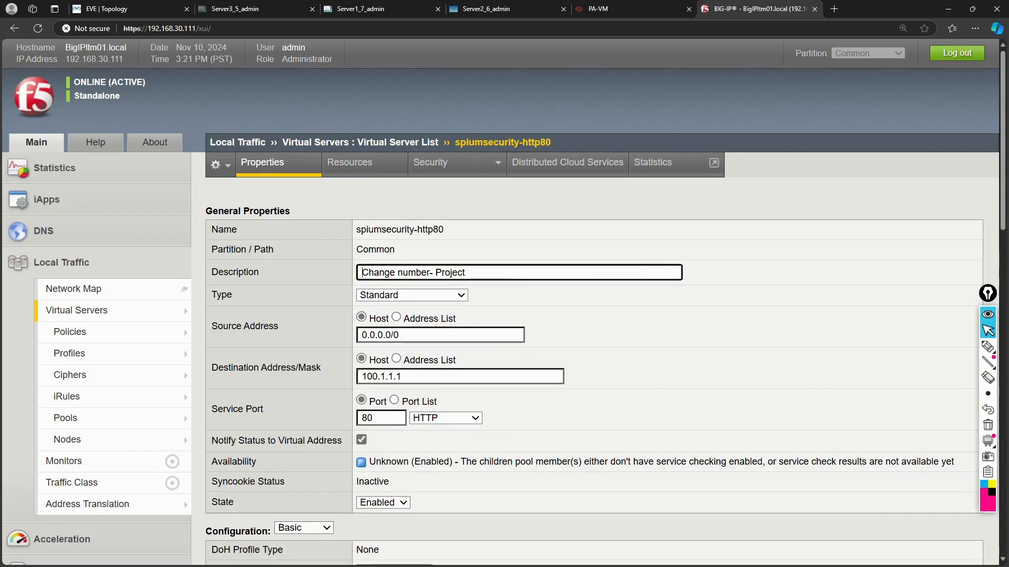
pyautogui.scroll(-1, 332, 284)
pyautogui.scroll(1, 332, 284)
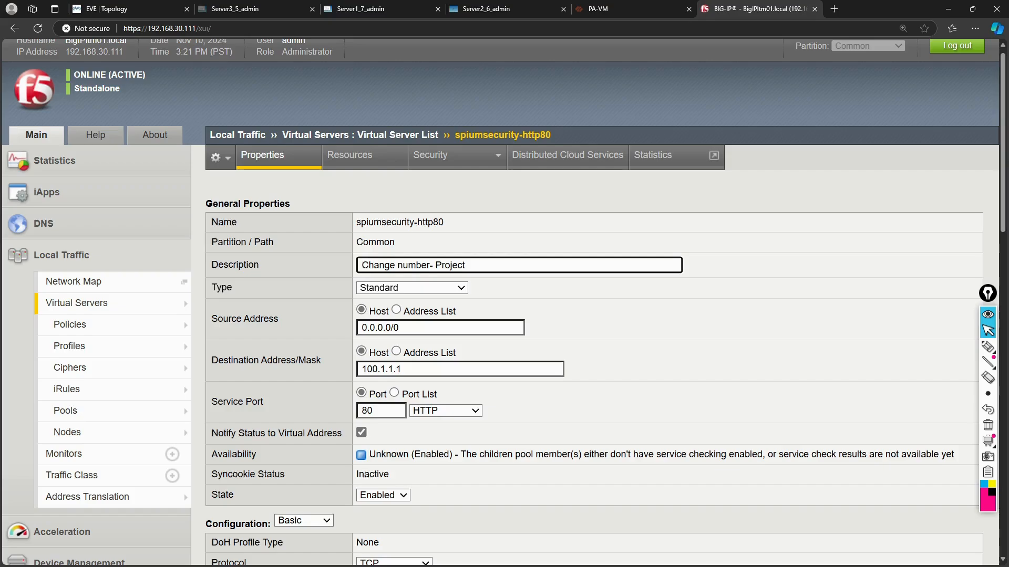
# Point out the name spiumsecurity-http80 and review its properties: destination 100.1.1.1, port 80, Enabled.
pyautogui.moveTo(356, 223); pyautogui.dragTo(456, 225)
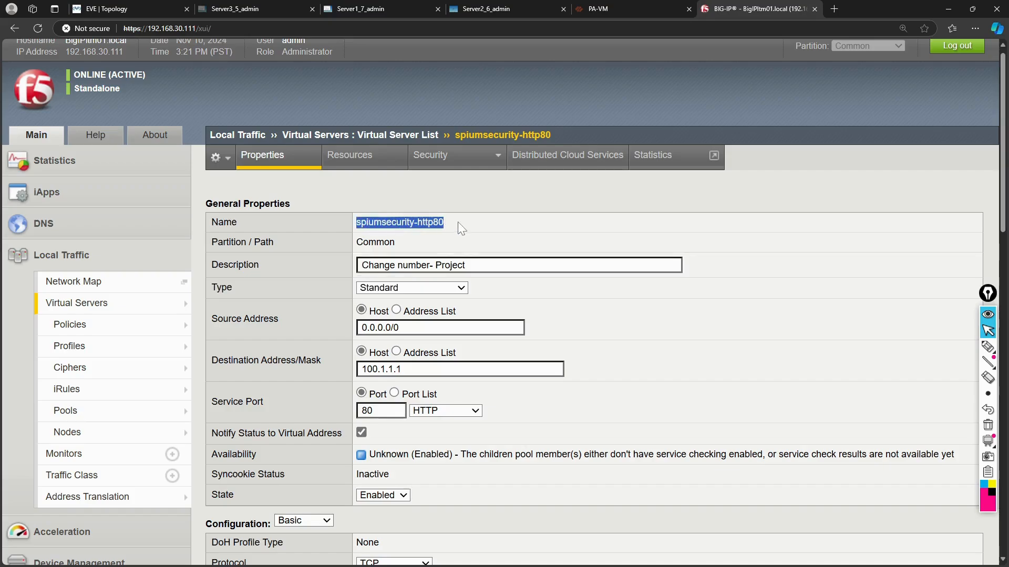
pyautogui.click(459, 226)
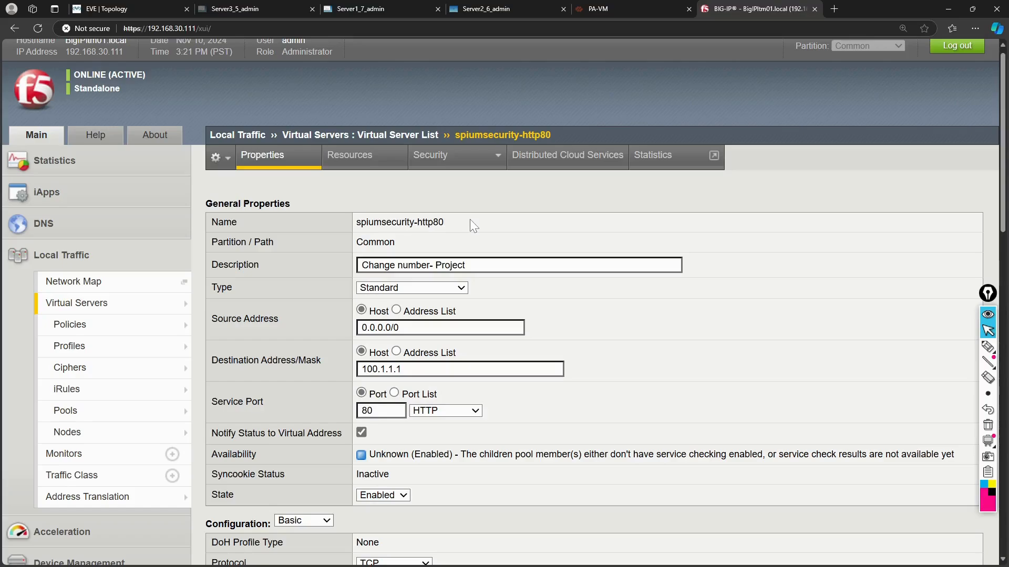
pyautogui.moveTo(452, 223); pyautogui.dragTo(356, 226)
pyautogui.click(489, 224)
pyautogui.scroll(-7, 310, 233)
pyautogui.scroll(-10, 310, 231)
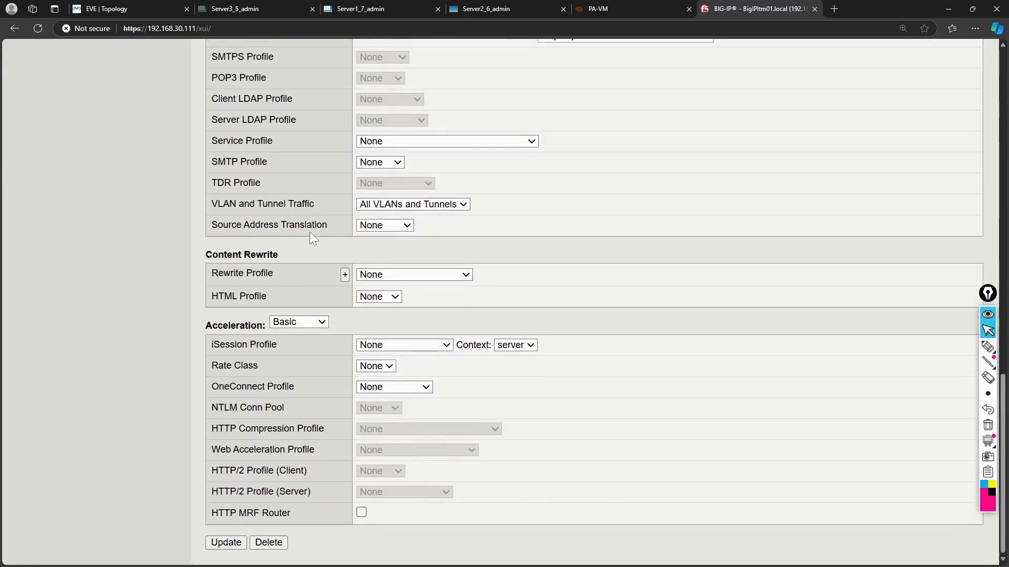
pyautogui.scroll(1, 310, 231)
pyautogui.scroll(20, 310, 232)
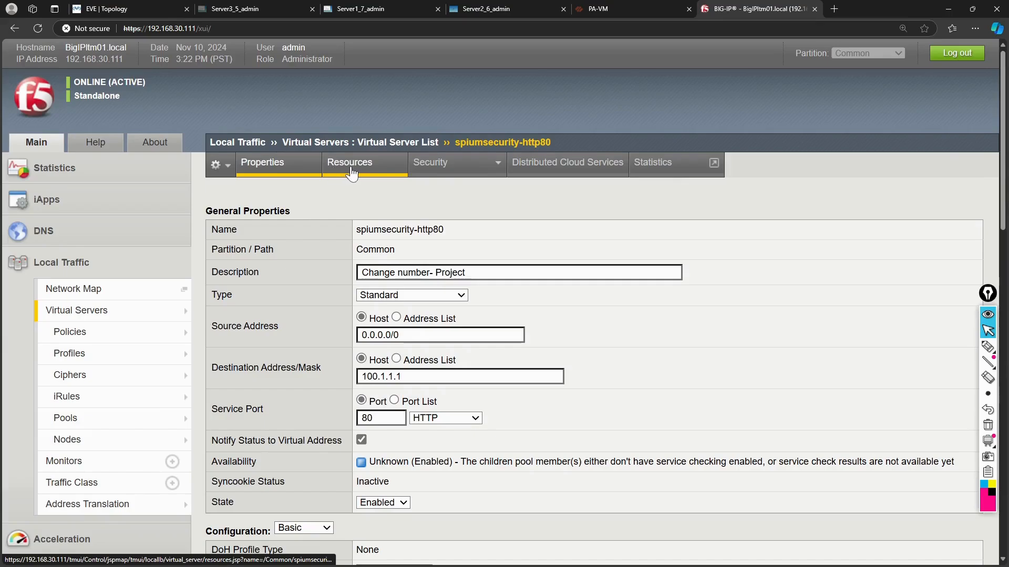
# Show spiumsecurity-http80's Resources and confirm the Default Pool list offers only None.
pyautogui.click(351, 172)
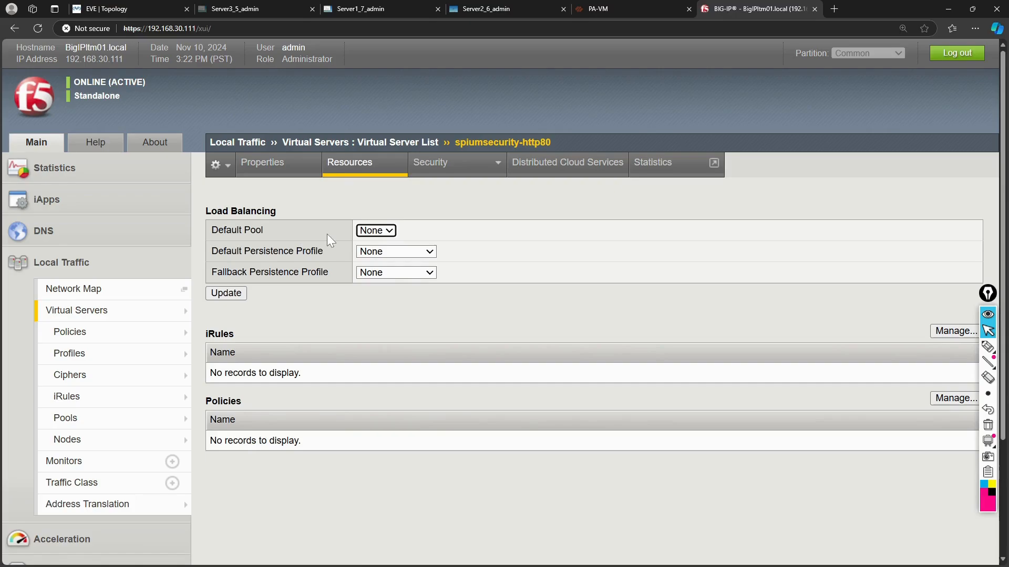
pyautogui.click(372, 232)
pyautogui.click(372, 235)
pyautogui.moveTo(97, 440)
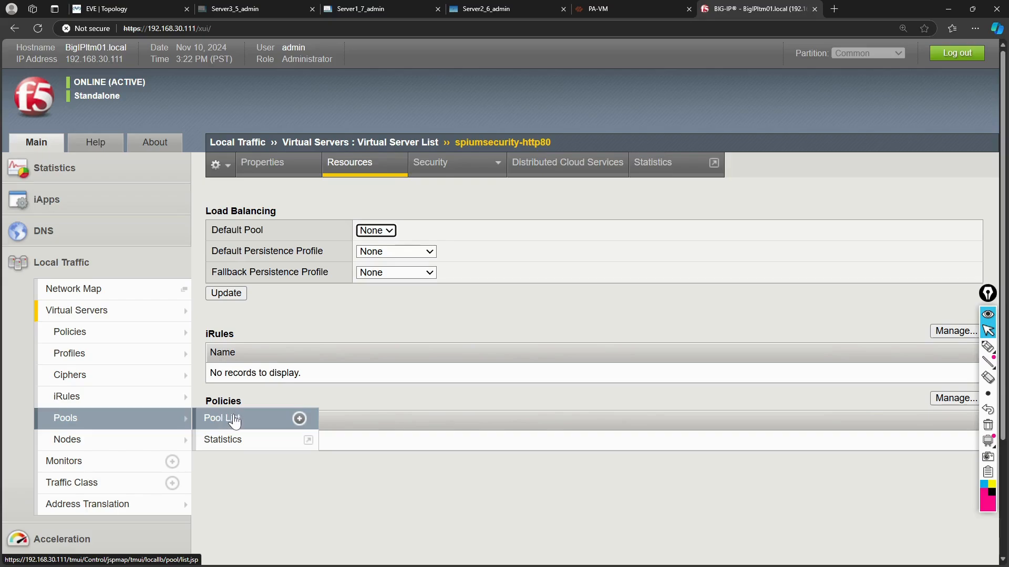
# Open the empty Pool List and start a new pool with Create.
pyautogui.click(233, 421)
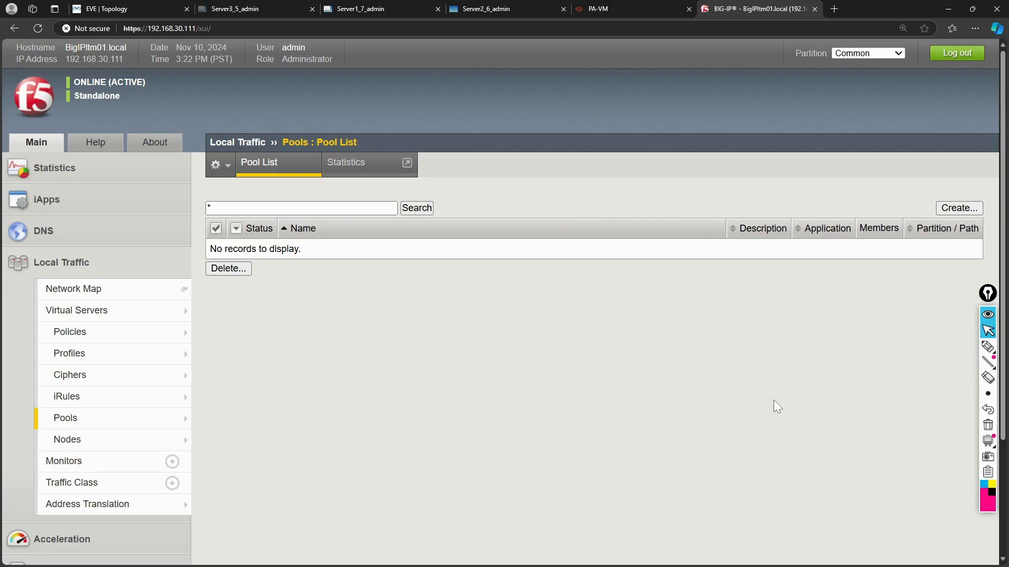
pyautogui.click(963, 209)
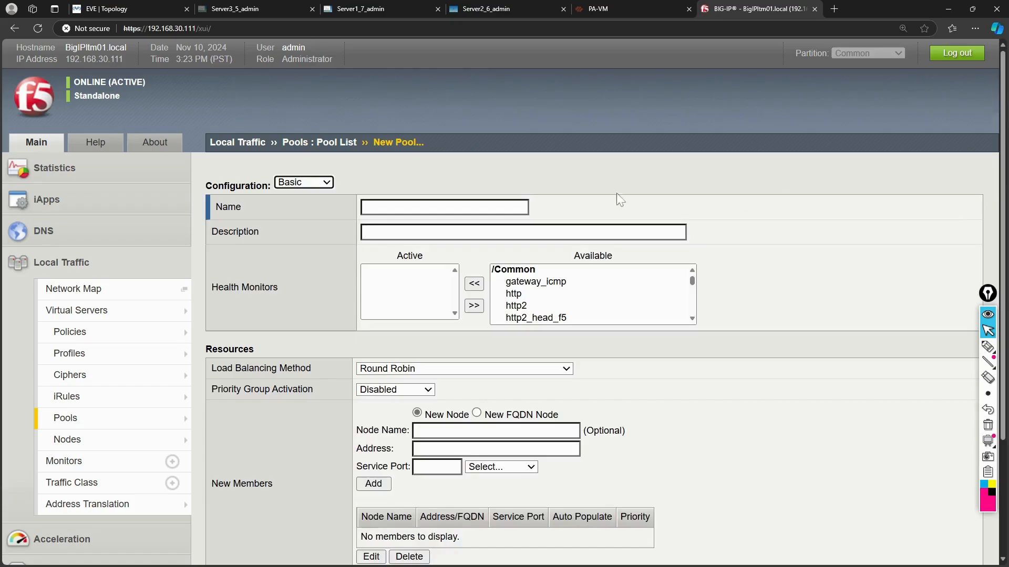
# Enter Sapium_http_pool as the pool name, correcting the typos, and leave Description blank.
pyautogui.click(394, 207)
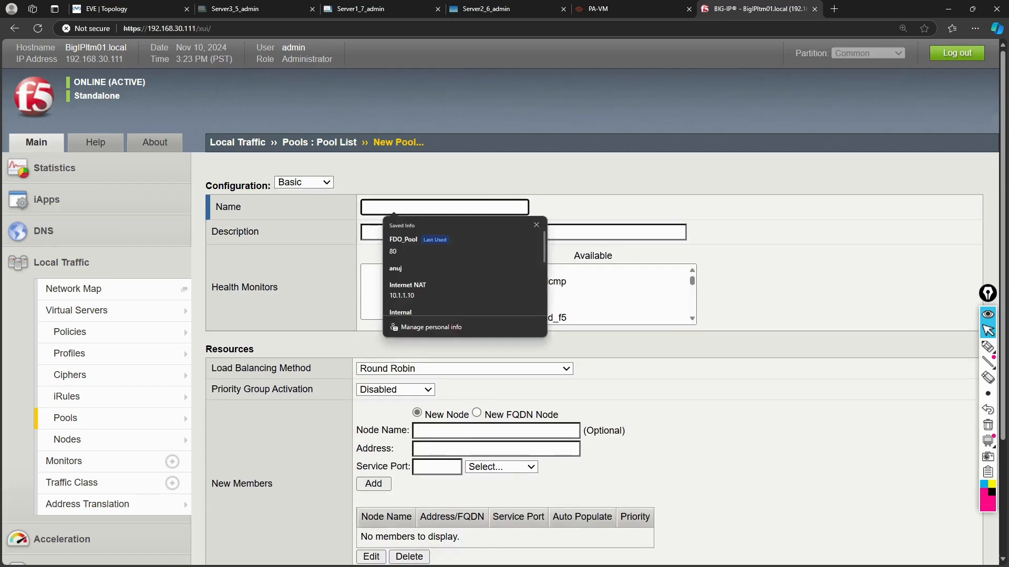
pyautogui.write('Sapi')
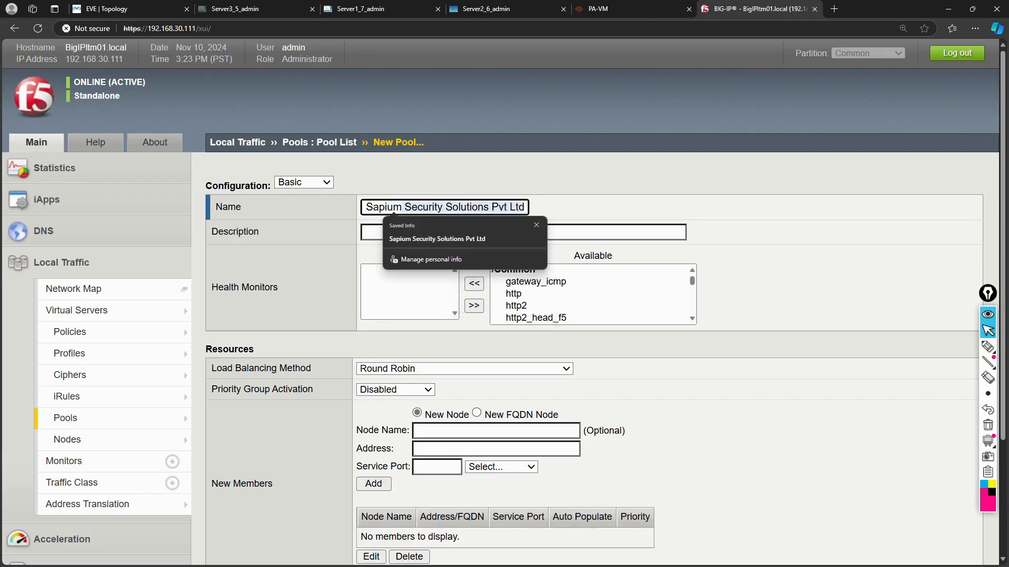
pyautogui.write('um S')
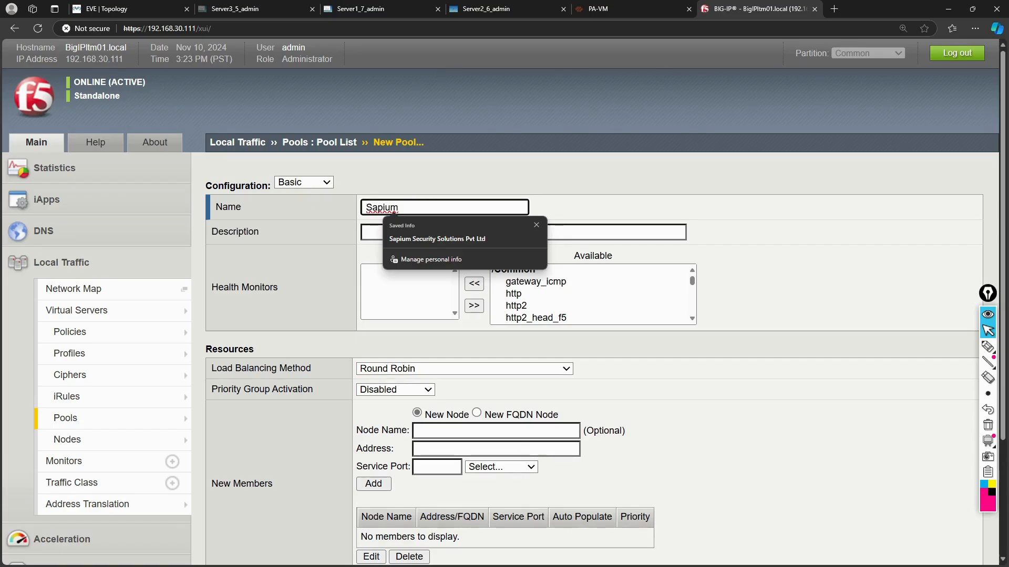
pyautogui.write('_')
pyautogui.press('BackSpace')
pyautogui.write('_https')
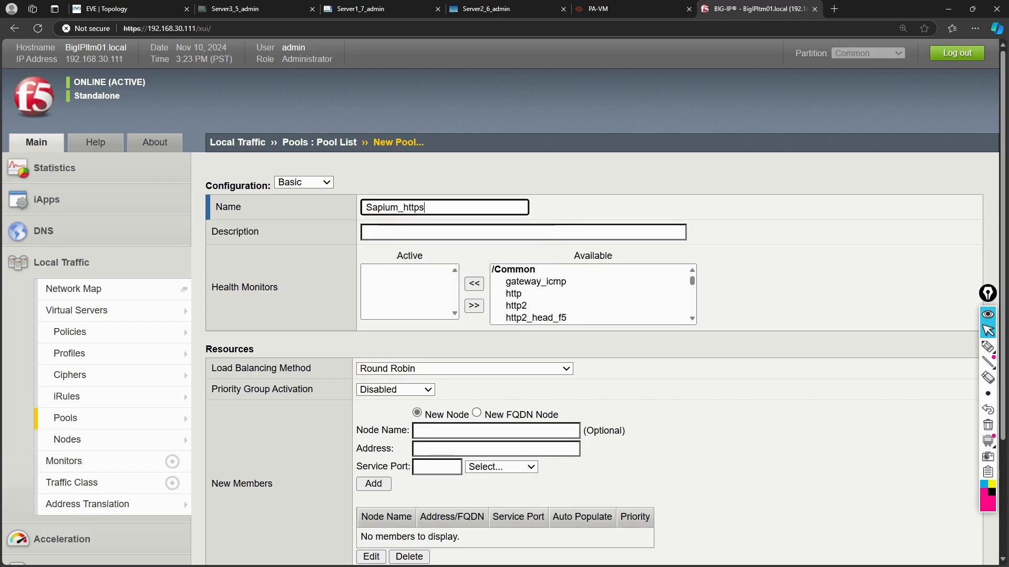
pyautogui.write('_pool')
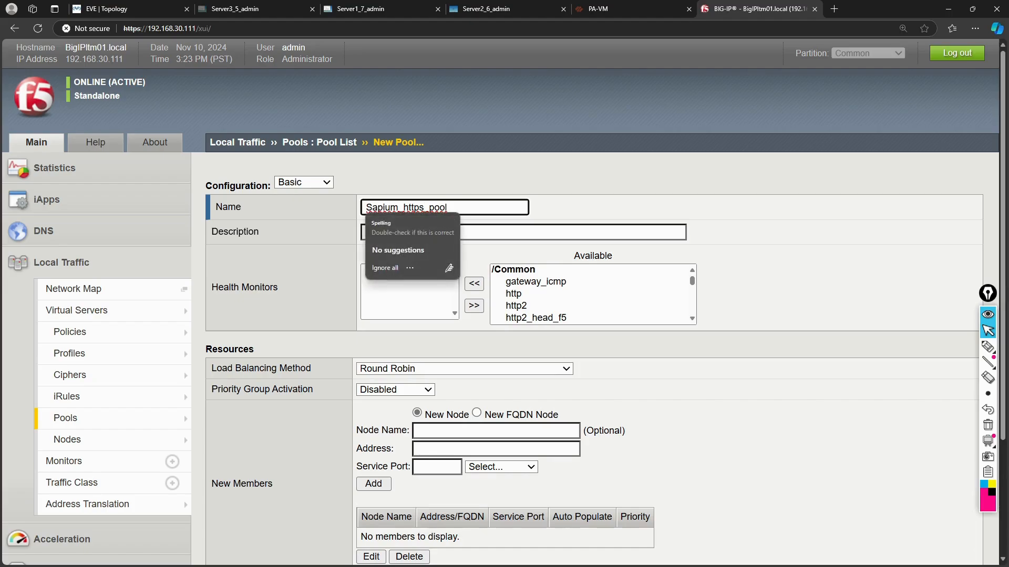
pyautogui.press('BackSpace')
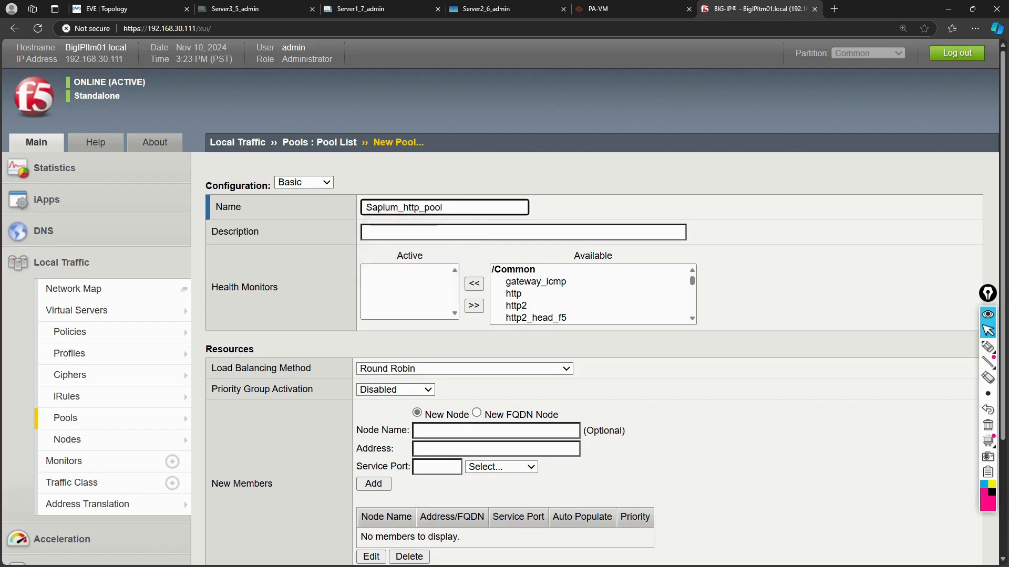
pyautogui.press('Tab')
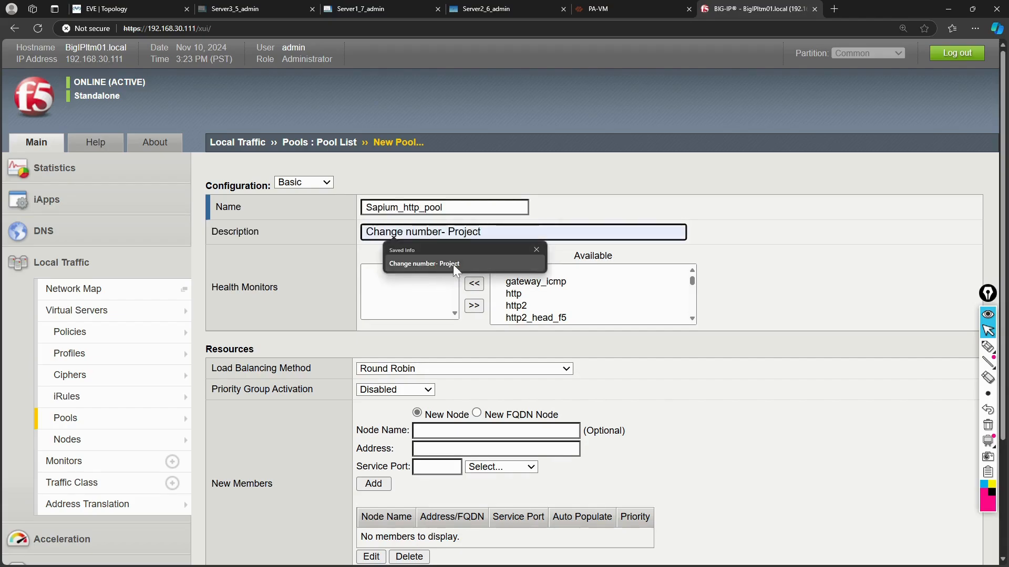
pyautogui.click(418, 301)
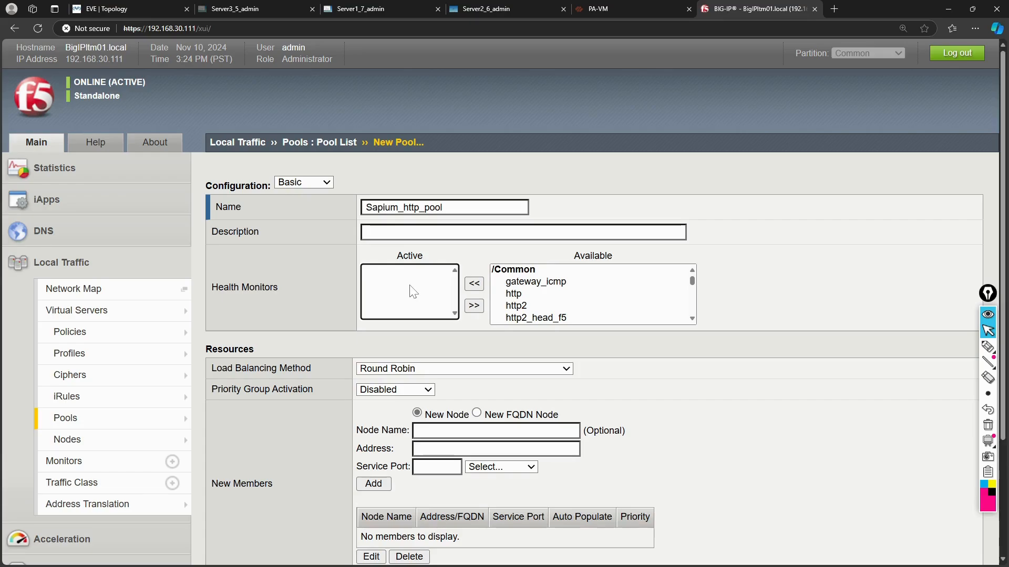
pyautogui.moveTo(986, 347)
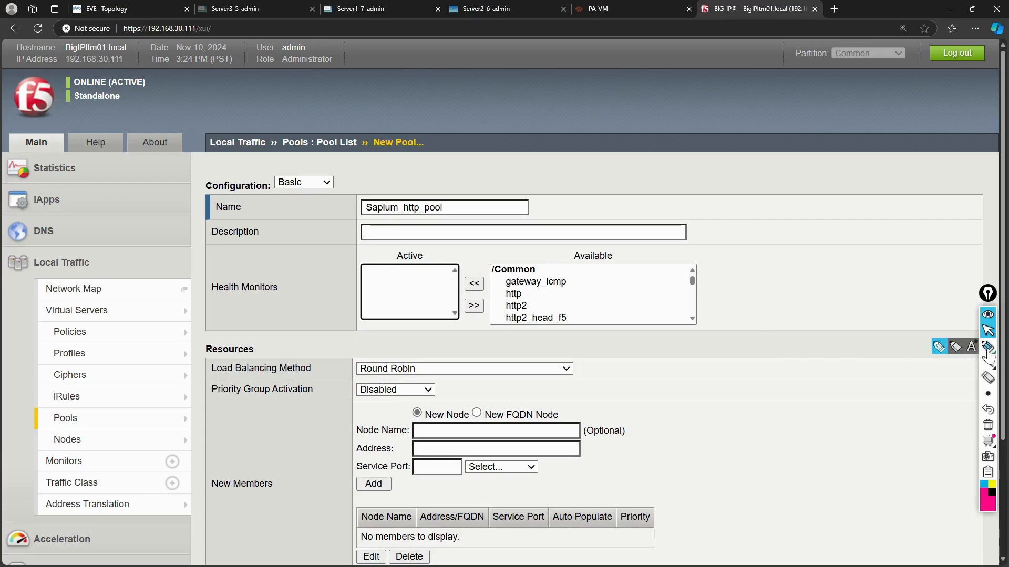
pyautogui.click(939, 349)
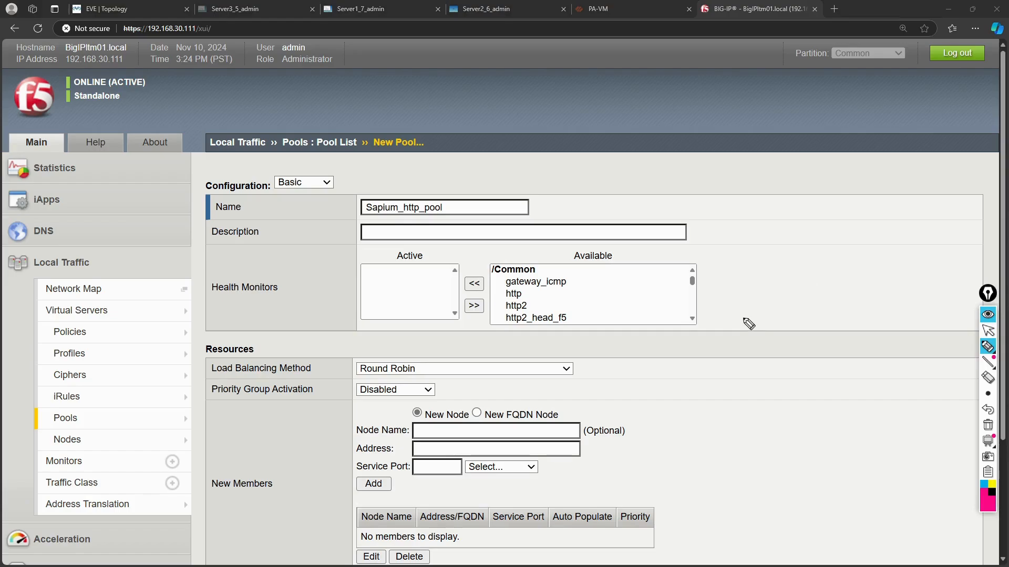
pyautogui.moveTo(820, 271)
pyautogui.mouseDown()
pyautogui.moveTo(822, 344)
pyautogui.moveTo(890, 367)
pyautogui.moveTo(873, 277)
pyautogui.moveTo(812, 272)
pyautogui.mouseUp()
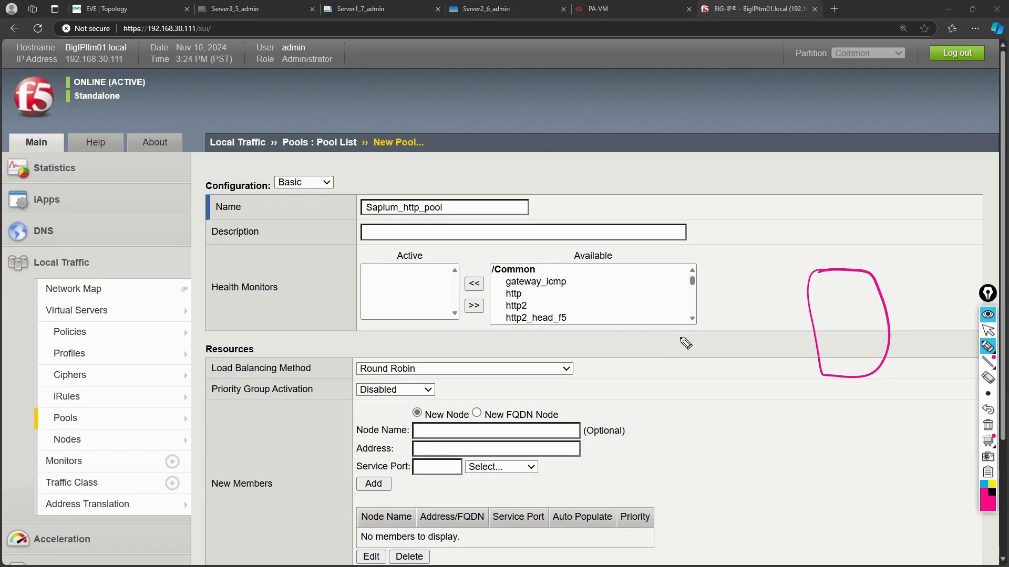
pyautogui.moveTo(683, 337)
pyautogui.mouseDown()
pyautogui.moveTo(663, 339)
pyautogui.moveTo(720, 376)
pyautogui.moveTo(683, 348)
pyautogui.moveTo(684, 367)
pyautogui.moveTo(692, 347)
pyautogui.mouseUp()
pyautogui.moveTo(702, 347); pyautogui.dragTo(689, 366)
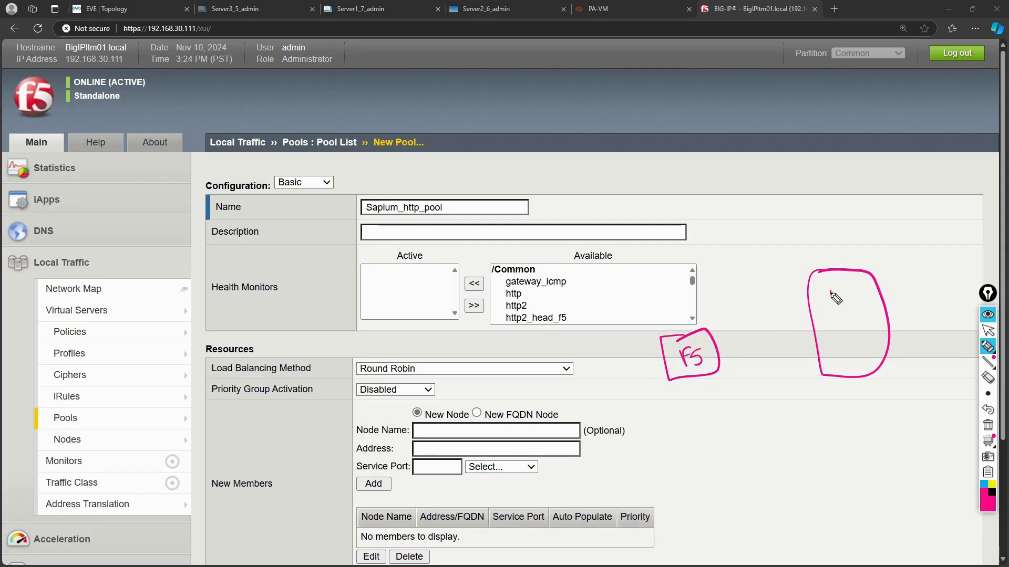
pyautogui.moveTo(830, 290)
pyautogui.mouseDown()
pyautogui.moveTo(832, 301)
pyautogui.moveTo(870, 291)
pyautogui.mouseUp()
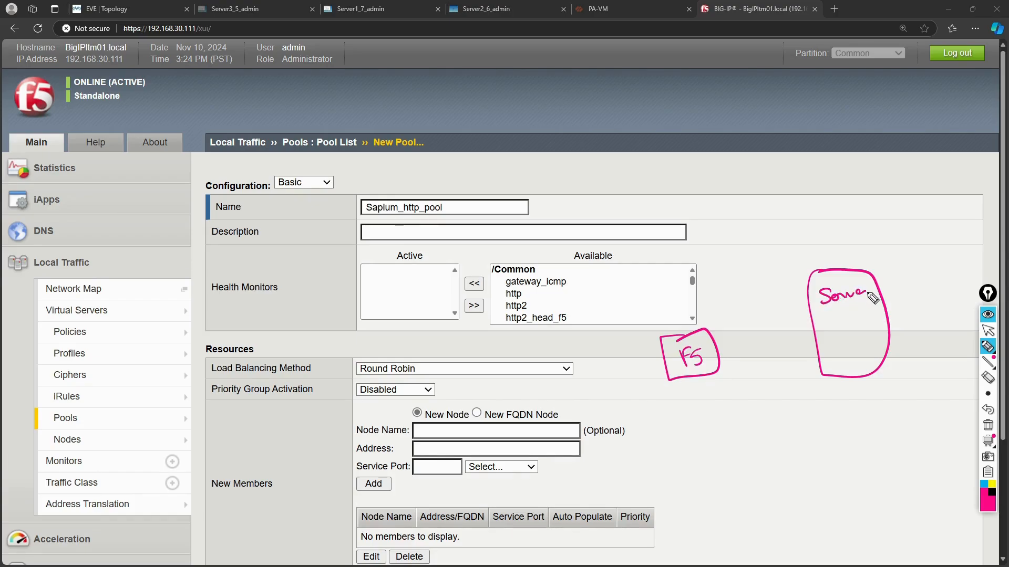
pyautogui.moveTo(712, 341); pyautogui.dragTo(812, 290)
pyautogui.moveTo(748, 287)
pyautogui.mouseDown()
pyautogui.moveTo(749, 298)
pyautogui.moveTo(793, 289)
pyautogui.mouseUp()
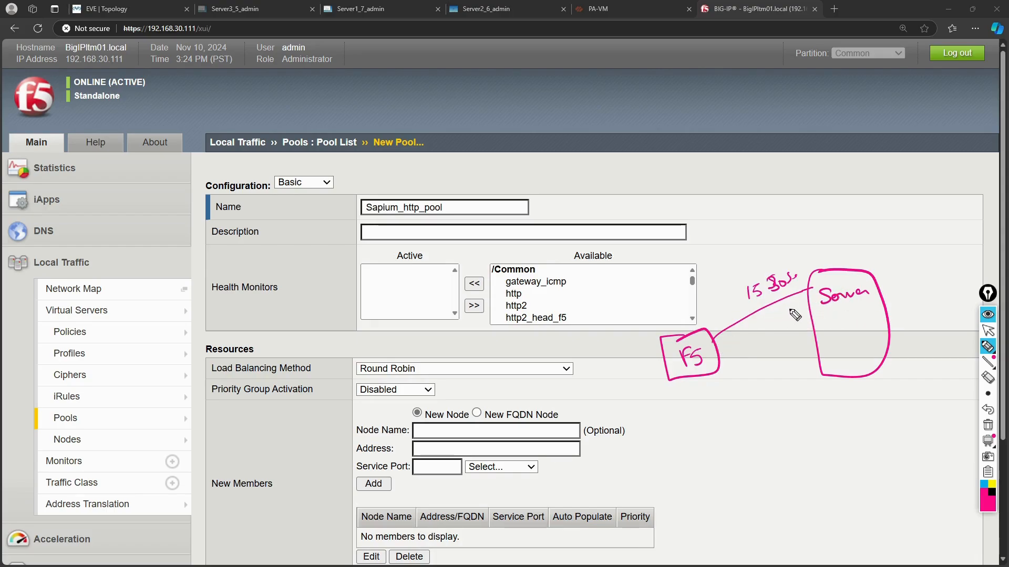
pyautogui.moveTo(714, 320); pyautogui.dragTo(741, 304)
pyautogui.hotkey('ctrl', 'shift', '7')
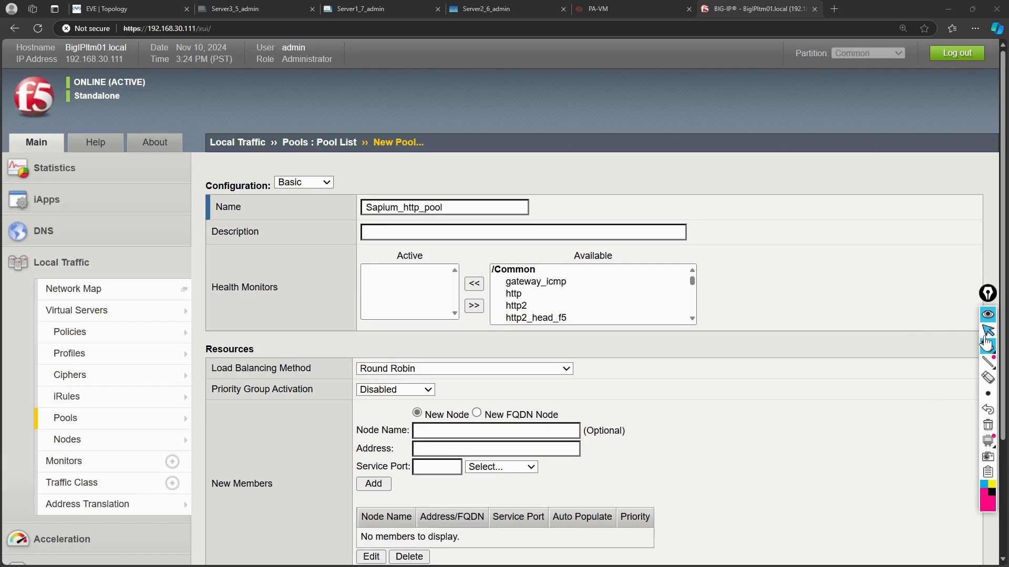
# Move the http monitor from Available to Active health monitors.
pyautogui.click(987, 331)
pyautogui.scroll(-5, 579, 308)
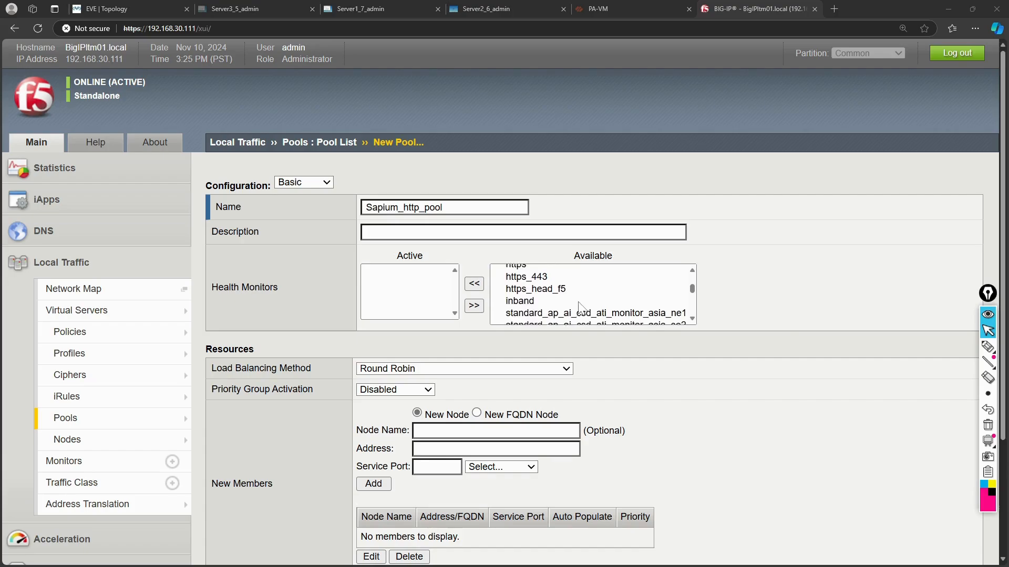
pyautogui.scroll(-5, 580, 309)
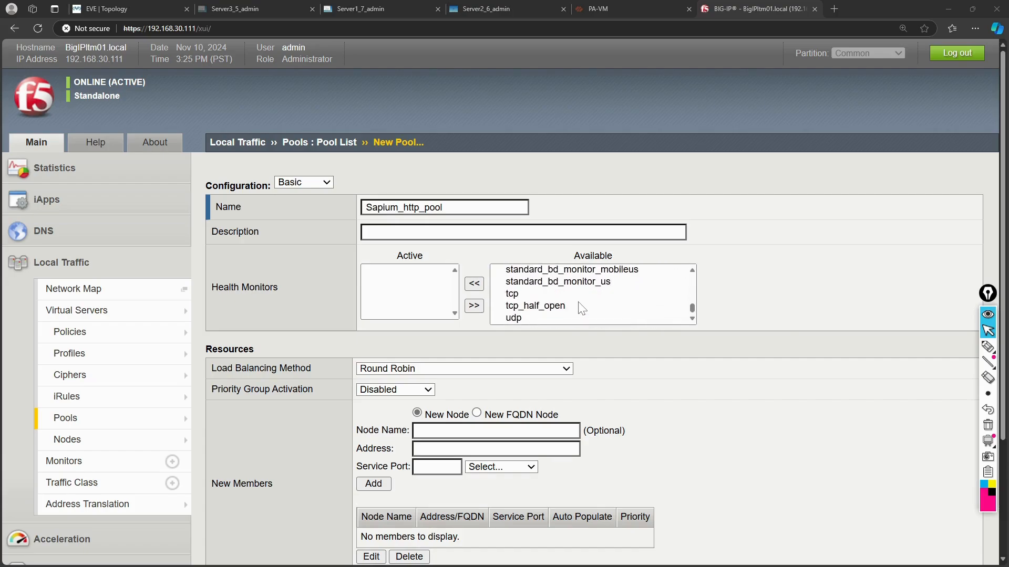
pyautogui.scroll(10, 580, 309)
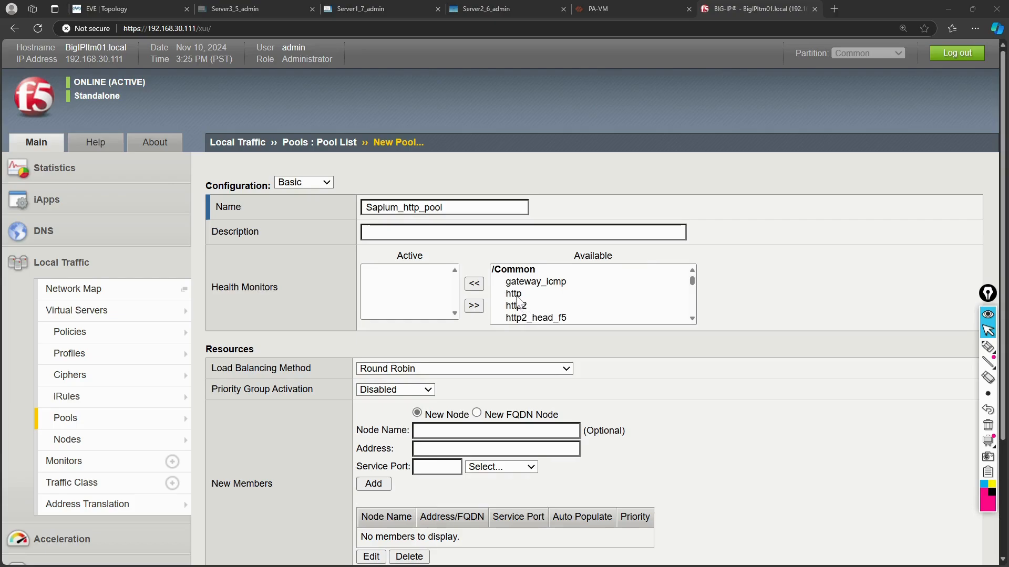
pyautogui.click(517, 297)
pyautogui.click(476, 285)
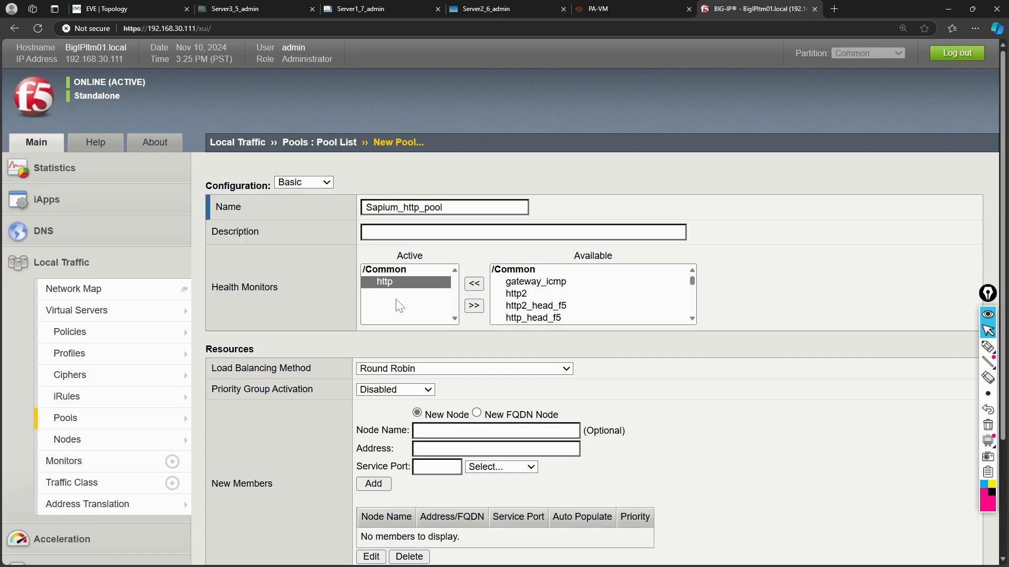
# Keep Round Robin as the pool's load balancing method.
pyautogui.scroll(-2, 325, 426)
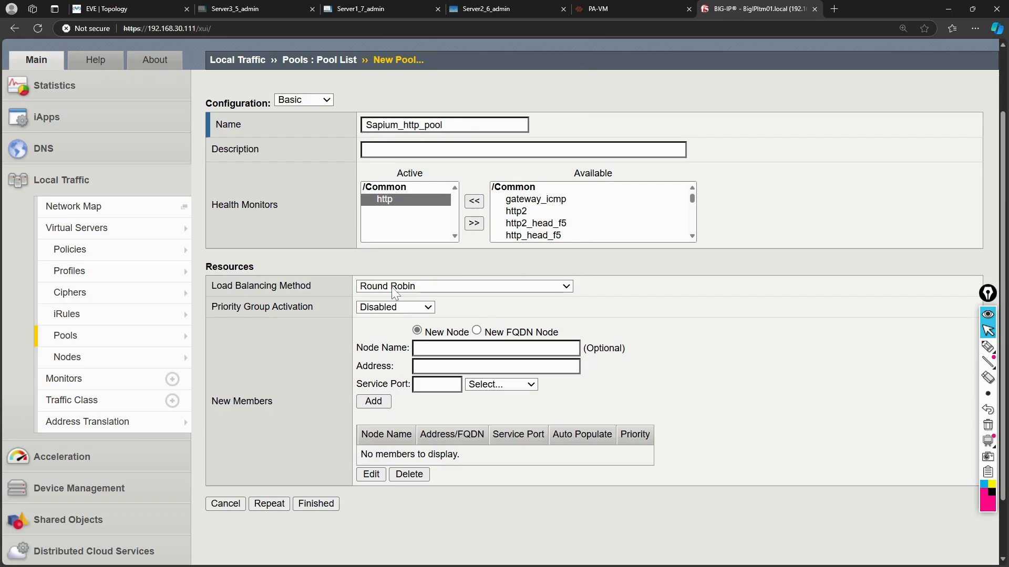
pyautogui.click(396, 287)
pyautogui.scroll(-1, 400, 163)
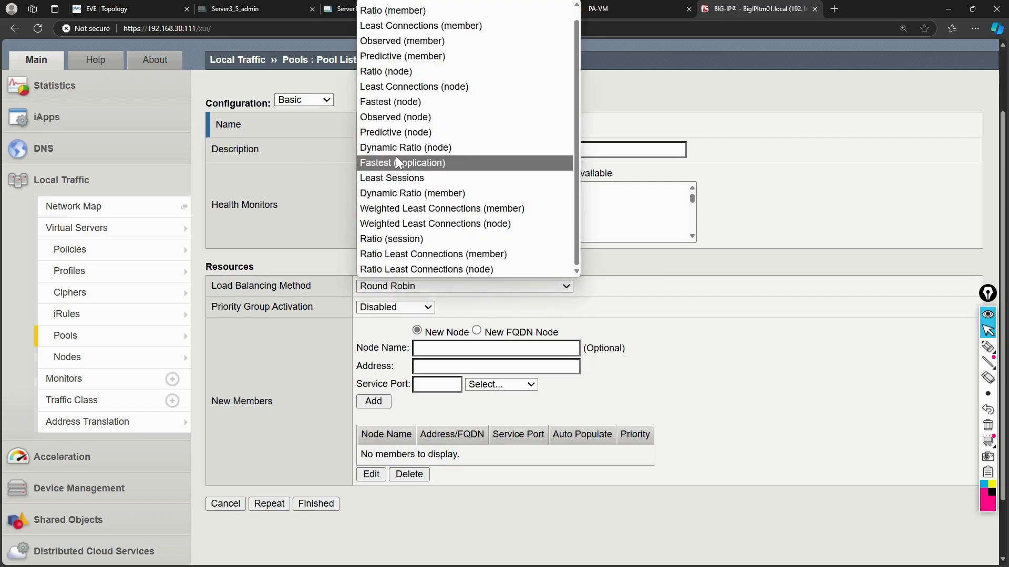
pyautogui.scroll(1, 399, 163)
pyautogui.scroll(-1, 399, 162)
pyautogui.scroll(1, 399, 163)
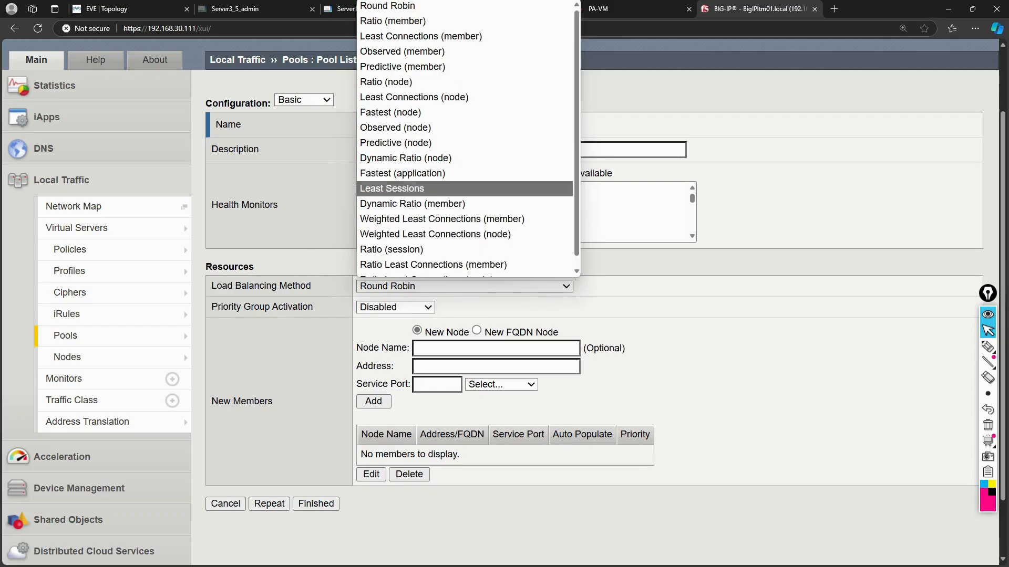
pyautogui.click(273, 338)
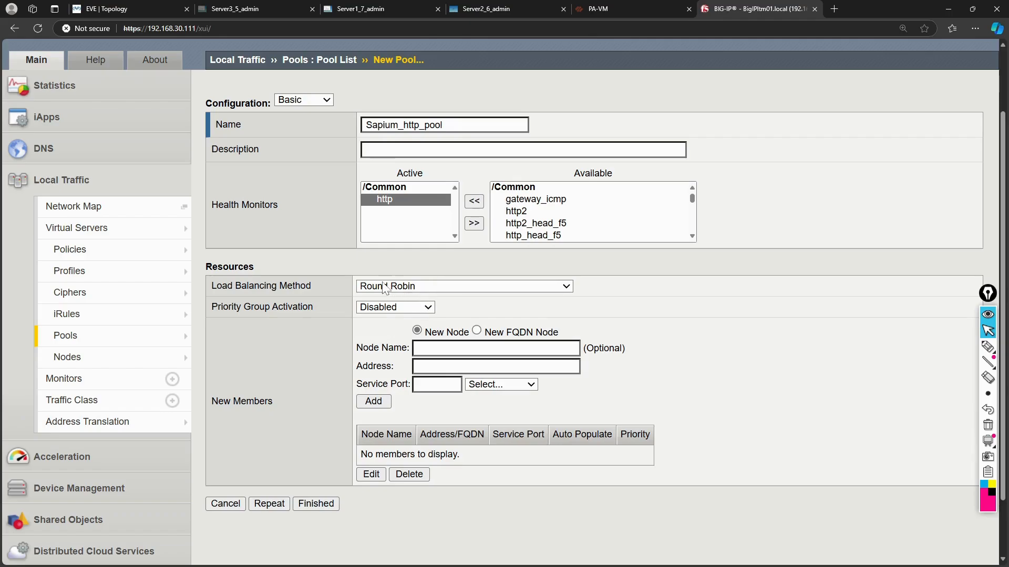
pyautogui.moveTo(979, 350)
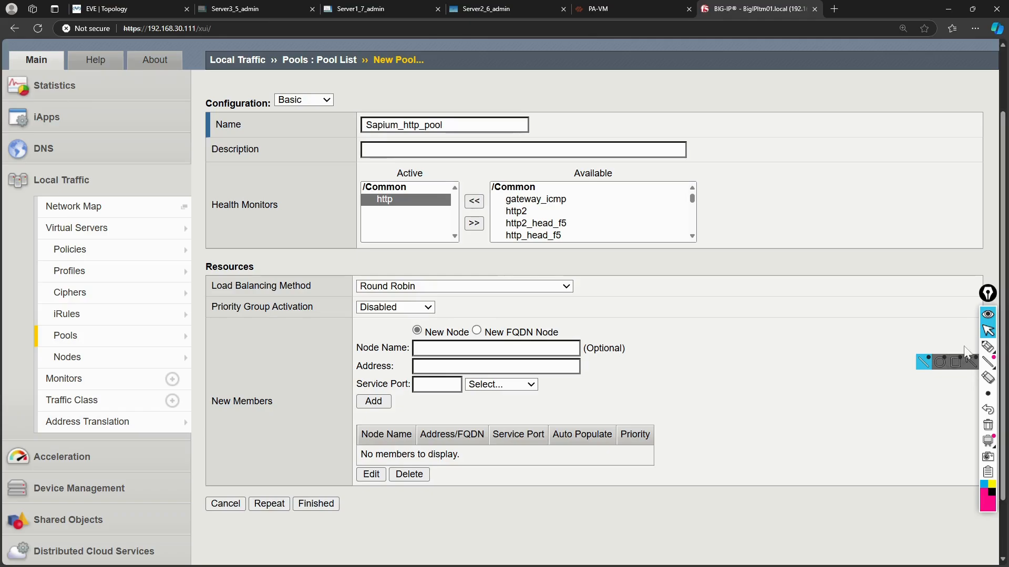
pyautogui.click(939, 347)
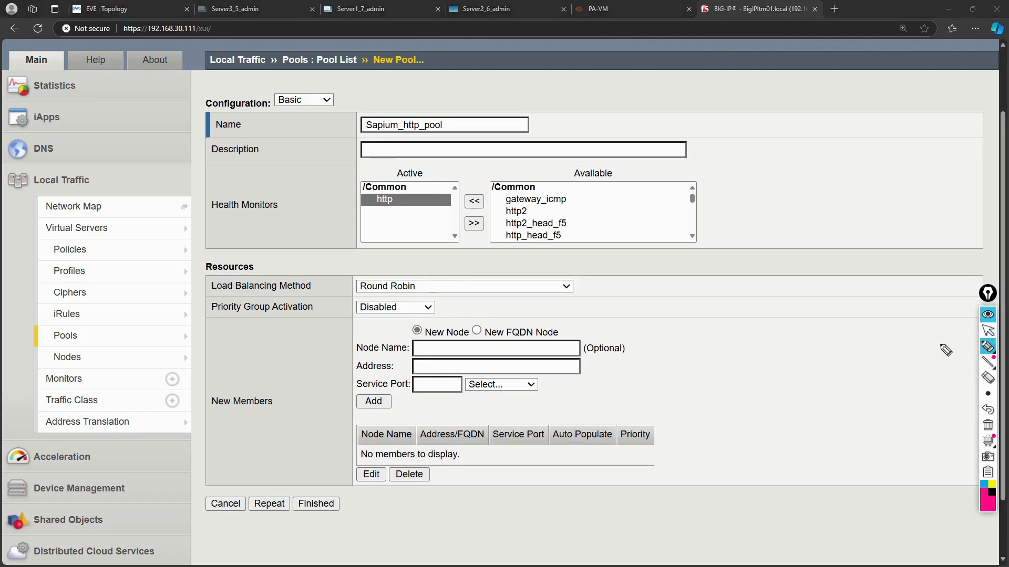
pyautogui.moveTo(833, 286)
pyautogui.mouseDown()
pyautogui.moveTo(835, 304)
pyautogui.moveTo(862, 286)
pyautogui.moveTo(836, 308)
pyautogui.moveTo(863, 393)
pyautogui.moveTo(881, 401)
pyautogui.moveTo(847, 405)
pyautogui.mouseUp()
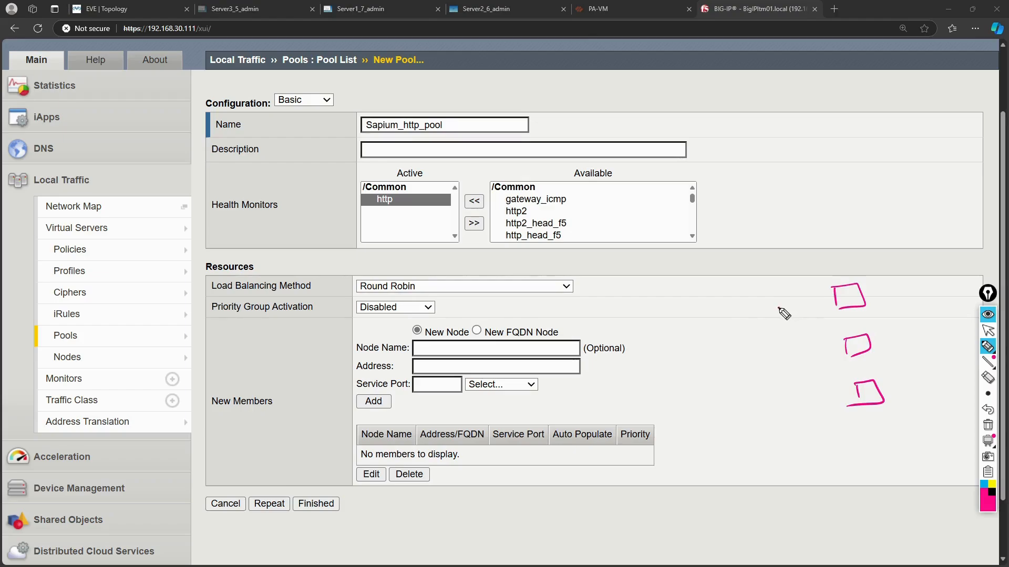
pyautogui.moveTo(779, 308); pyautogui.dragTo(818, 298)
pyautogui.moveTo(802, 296)
pyautogui.mouseDown()
pyautogui.moveTo(819, 298)
pyautogui.moveTo(811, 308)
pyautogui.mouseUp()
pyautogui.moveTo(800, 361)
pyautogui.mouseDown()
pyautogui.moveTo(841, 351)
pyautogui.moveTo(837, 363)
pyautogui.mouseUp()
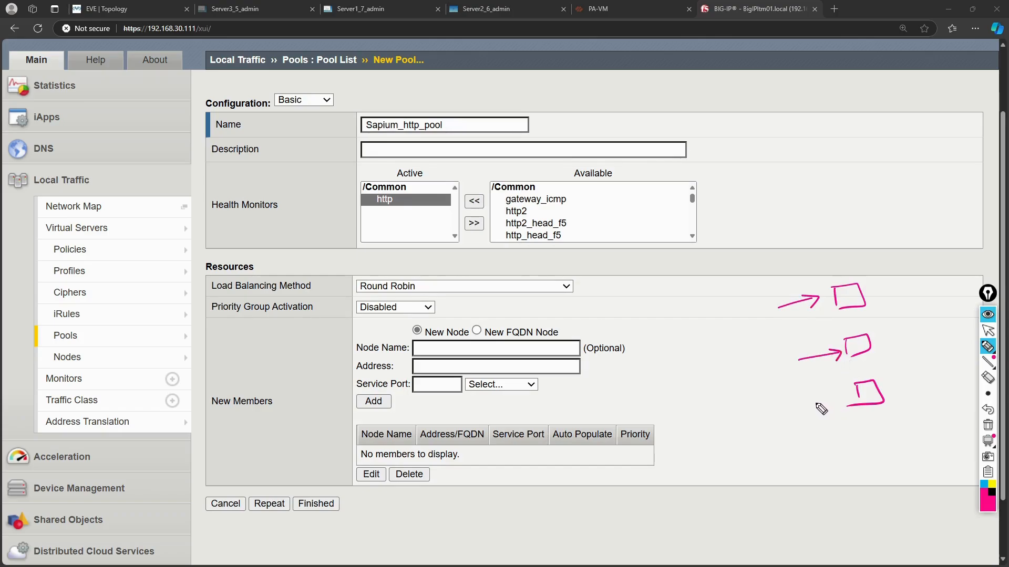
pyautogui.moveTo(812, 403)
pyautogui.mouseDown()
pyautogui.moveTo(843, 395)
pyautogui.moveTo(833, 405)
pyautogui.mouseUp()
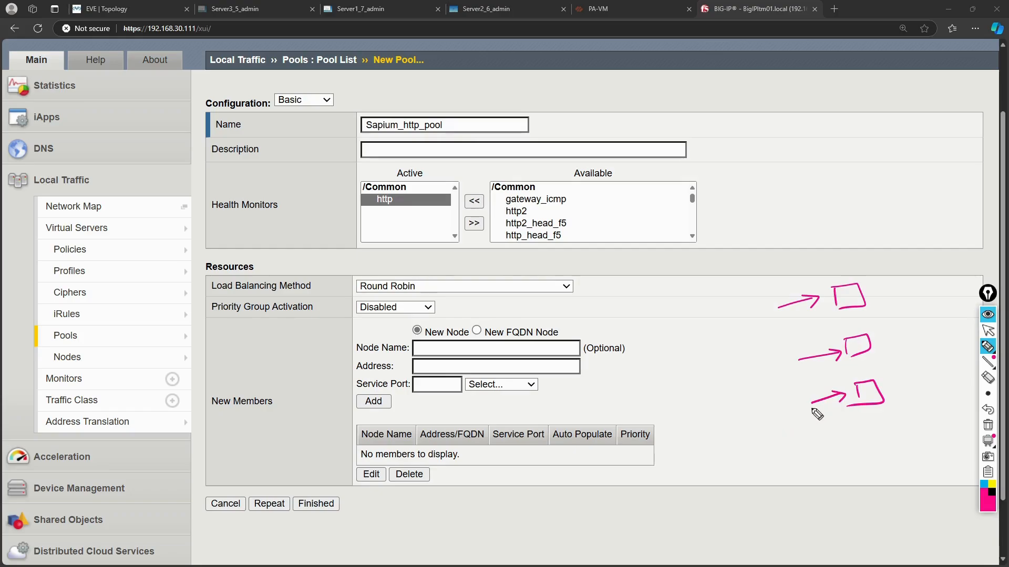
pyautogui.moveTo(778, 320); pyautogui.dragTo(806, 315)
pyautogui.moveTo(796, 371); pyautogui.dragTo(821, 369)
pyautogui.moveTo(814, 415); pyautogui.dragTo(831, 418)
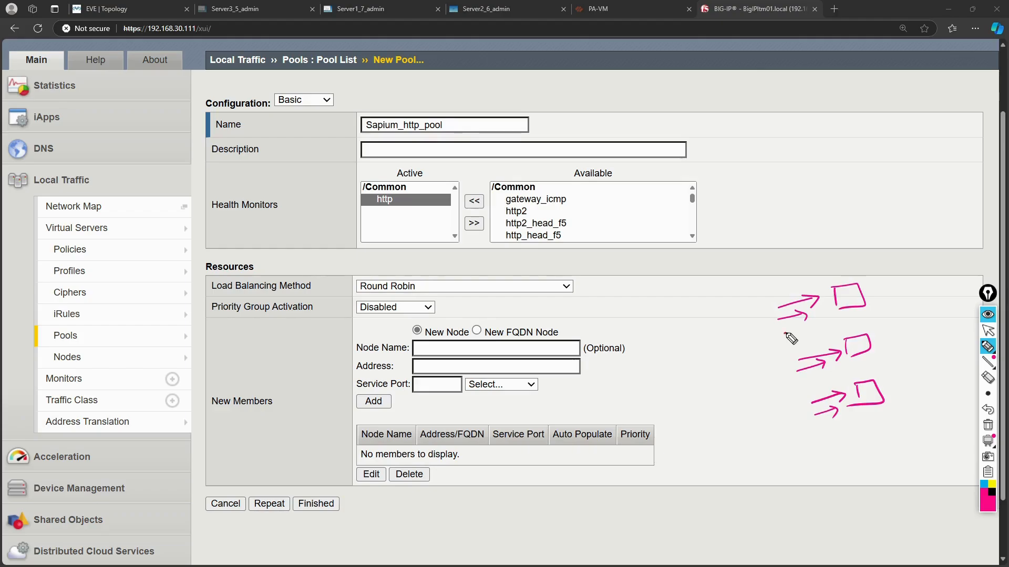
pyautogui.moveTo(784, 333); pyautogui.dragTo(816, 330)
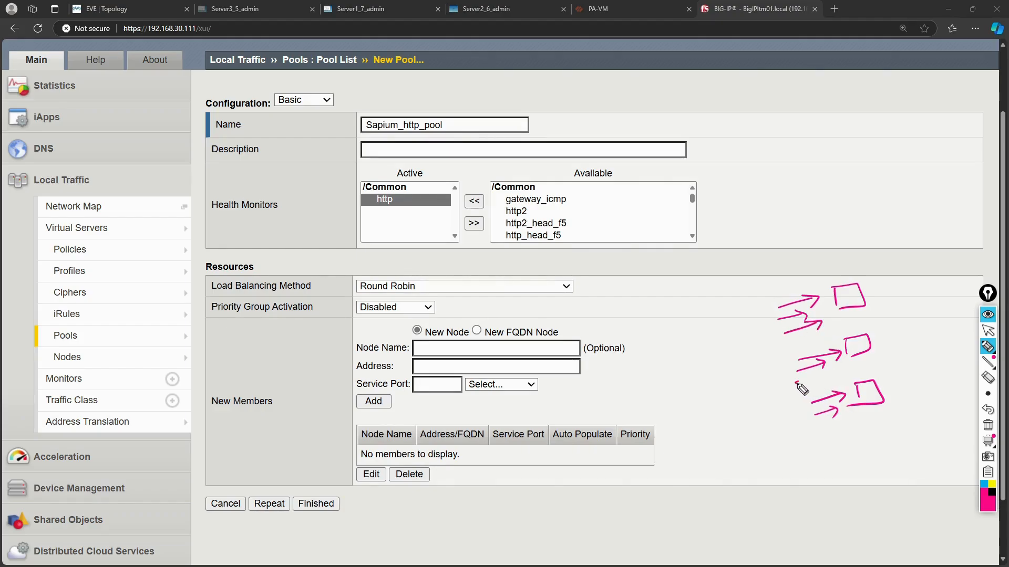
pyautogui.moveTo(823, 426)
pyautogui.mouseDown()
pyautogui.moveTo(852, 418)
pyautogui.moveTo(845, 424)
pyautogui.moveTo(728, 349)
pyautogui.moveTo(811, 272)
pyautogui.mouseUp()
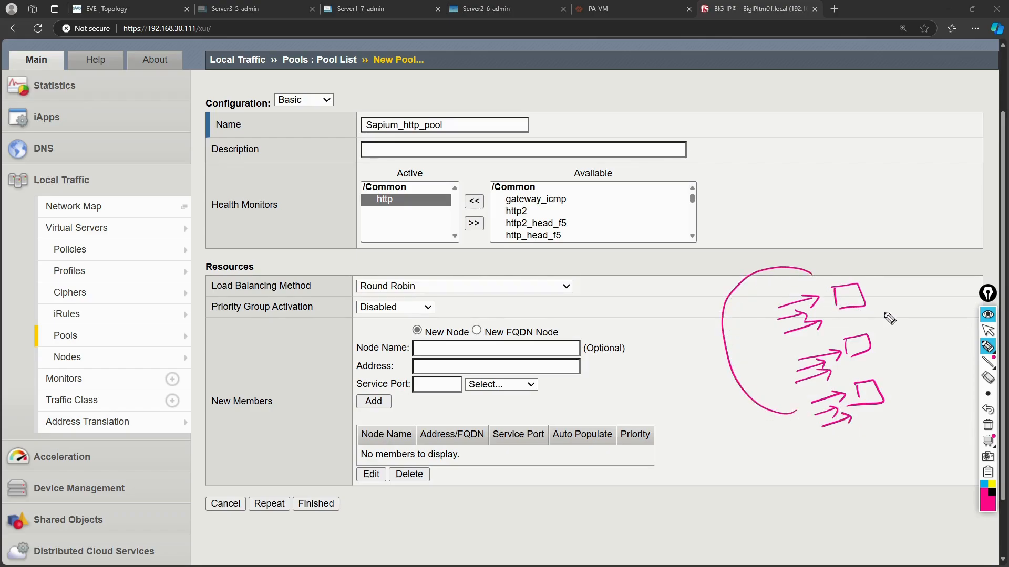
pyautogui.moveTo(867, 285)
pyautogui.mouseDown()
pyautogui.moveTo(896, 301)
pyautogui.moveTo(916, 374)
pyautogui.moveTo(898, 389)
pyautogui.mouseUp()
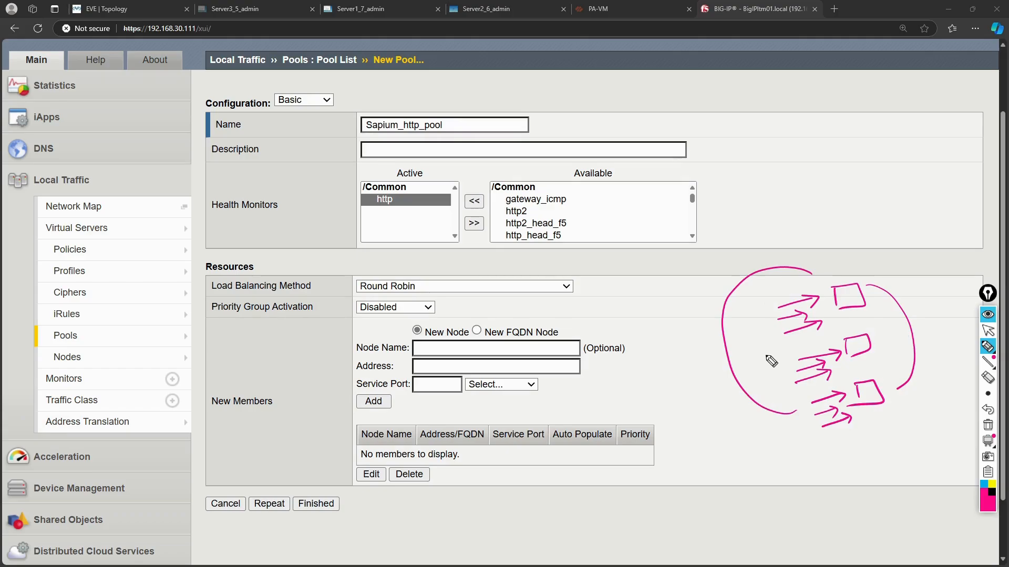
pyautogui.click(988, 425)
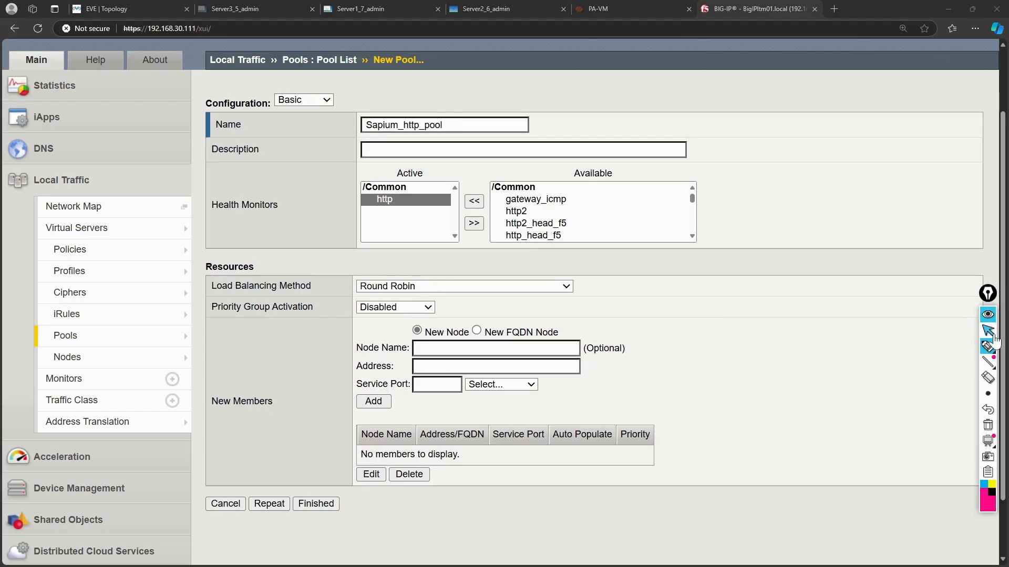
# Focus the Node Name field, then check the EVE topology for Server1–3 at 172.16.1.10, .20, .30.
pyautogui.click(988, 330)
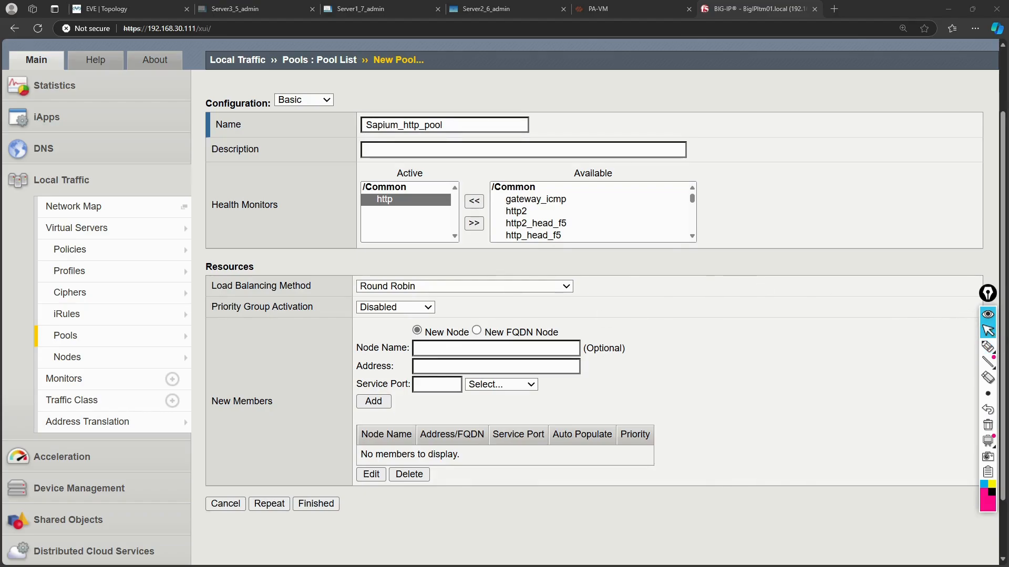
pyautogui.moveTo(92, 363)
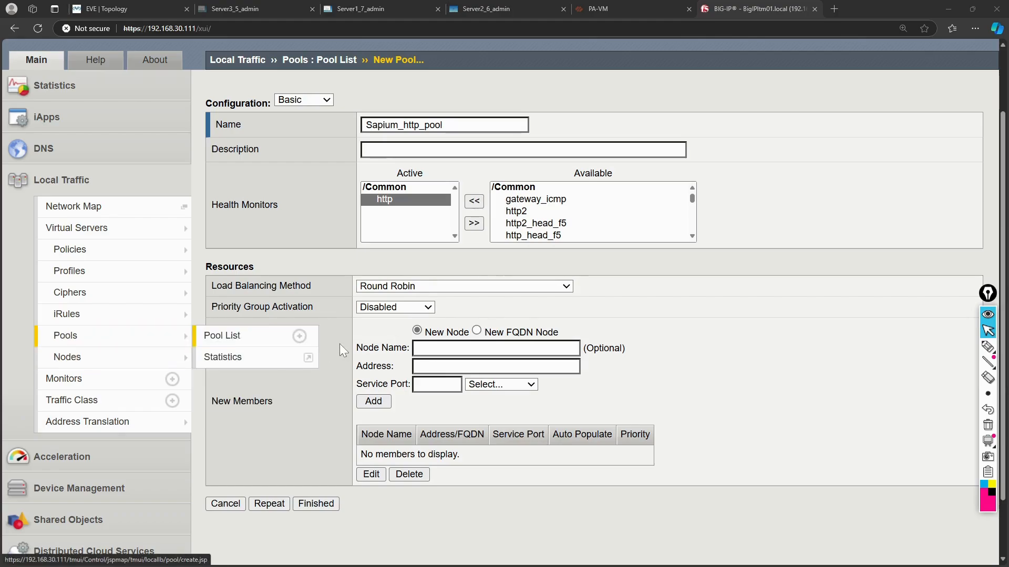
pyautogui.click(420, 348)
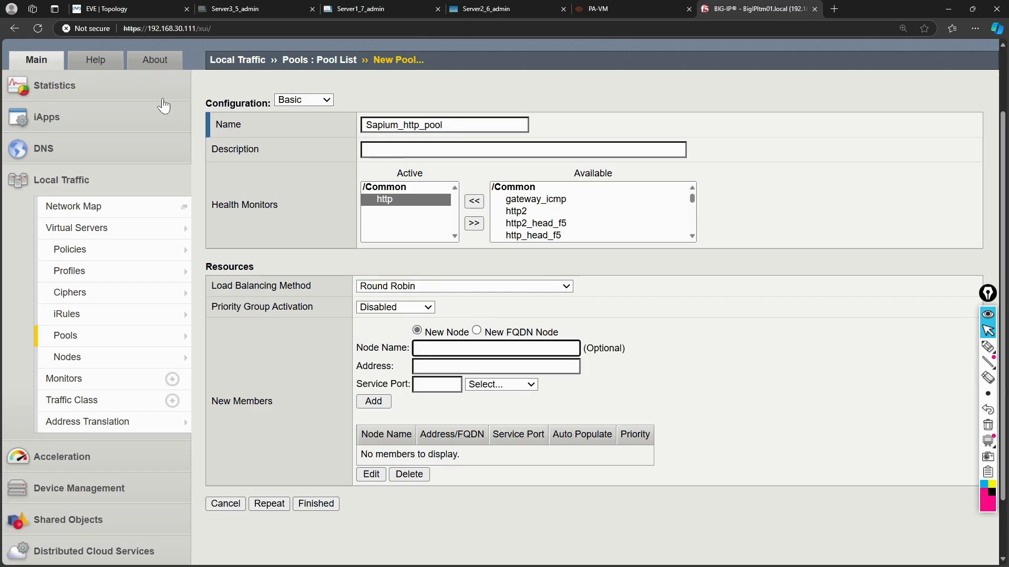
pyautogui.click(148, 9)
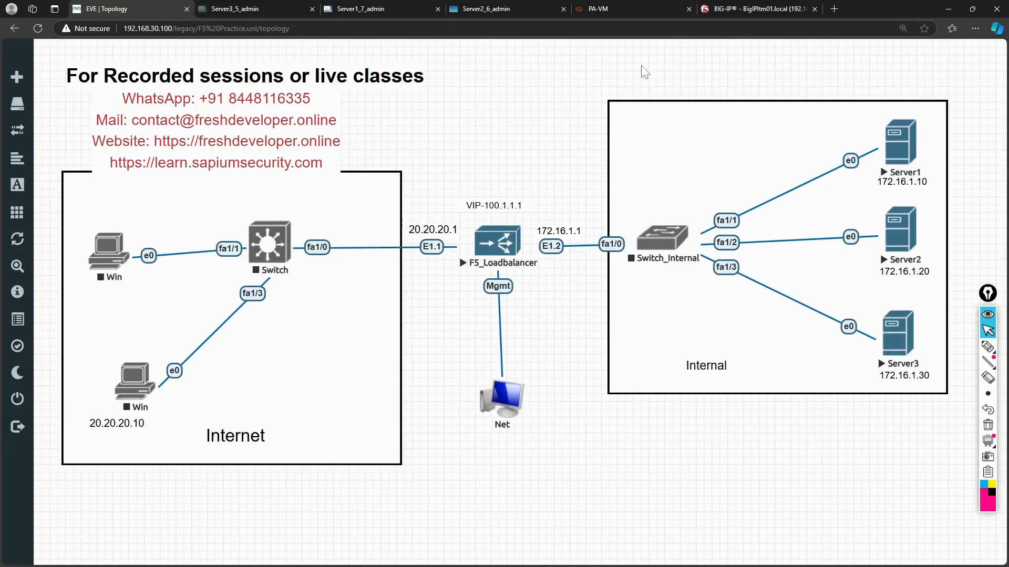
# Enter the new member's Node Name Sapium_Server1 and Address 172.16.1.10.
pyautogui.click(732, 9)
pyautogui.write('16')
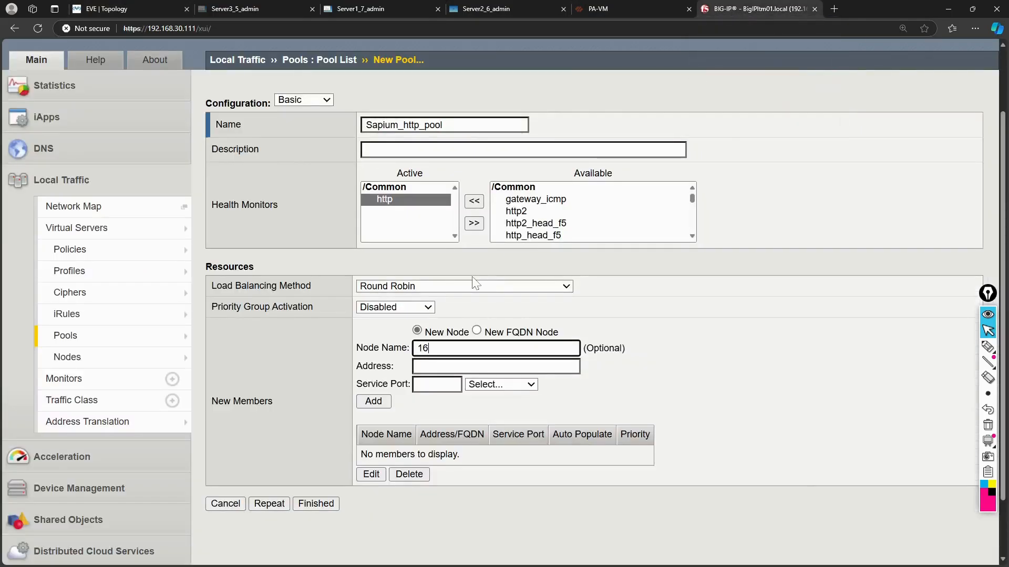
pyautogui.press('BackSpace')
pyautogui.write('72.16.1.10')
pyautogui.hotkey('ctrl', 'a')
pyautogui.hotkey('ctrl', 'c')
pyautogui.press('BackSpace')
pyautogui.press('Tab')
pyautogui.hotkey('ctrl', 'v')
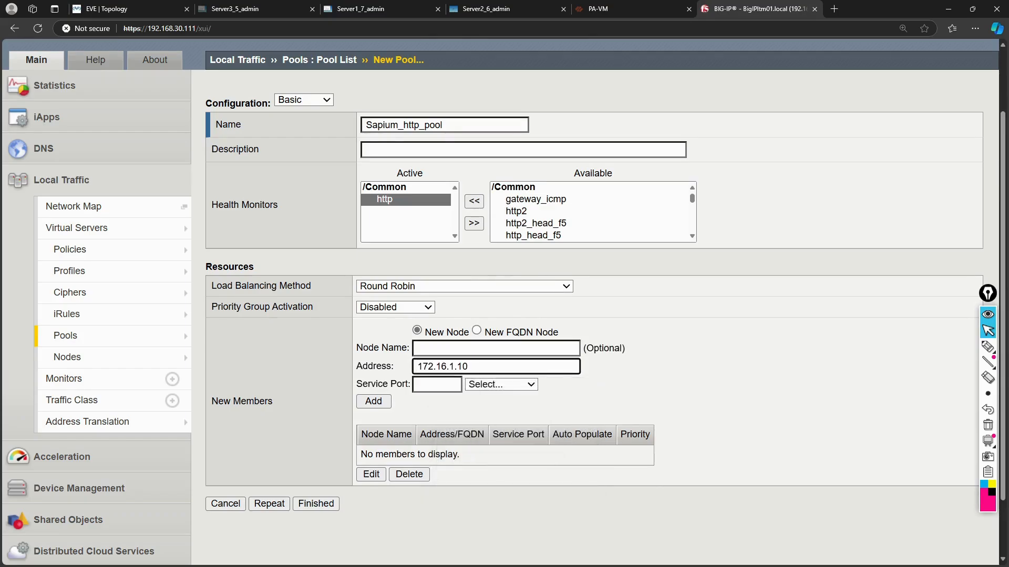
pyautogui.hotkey('shift', 'Tab')
pyautogui.write('http')
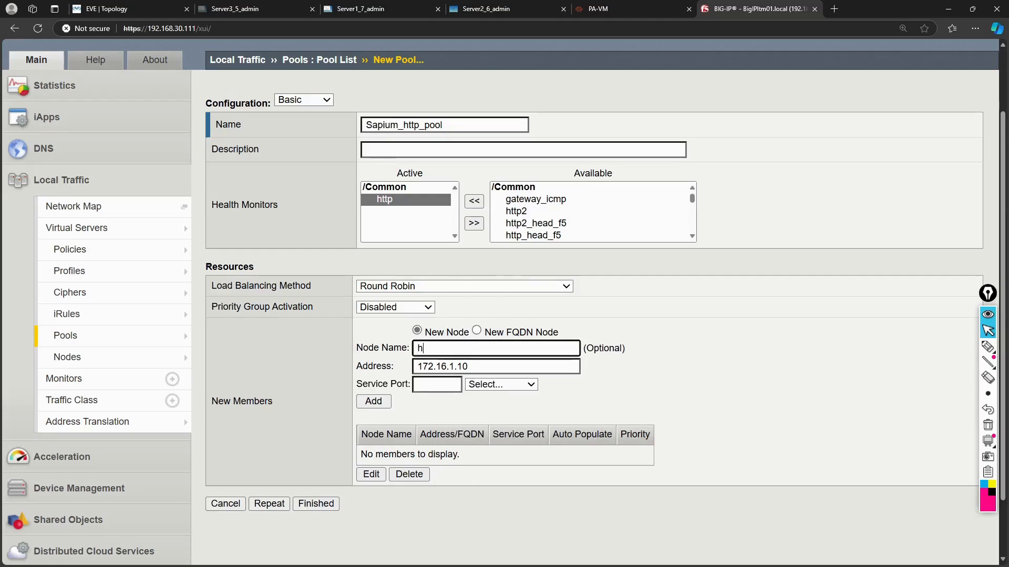
pyautogui.press('BackSpace')
pyautogui.press('BackSpace')
pyautogui.press('BackSpace')
pyautogui.press('BackSpace')
pyautogui.write('Sapium')
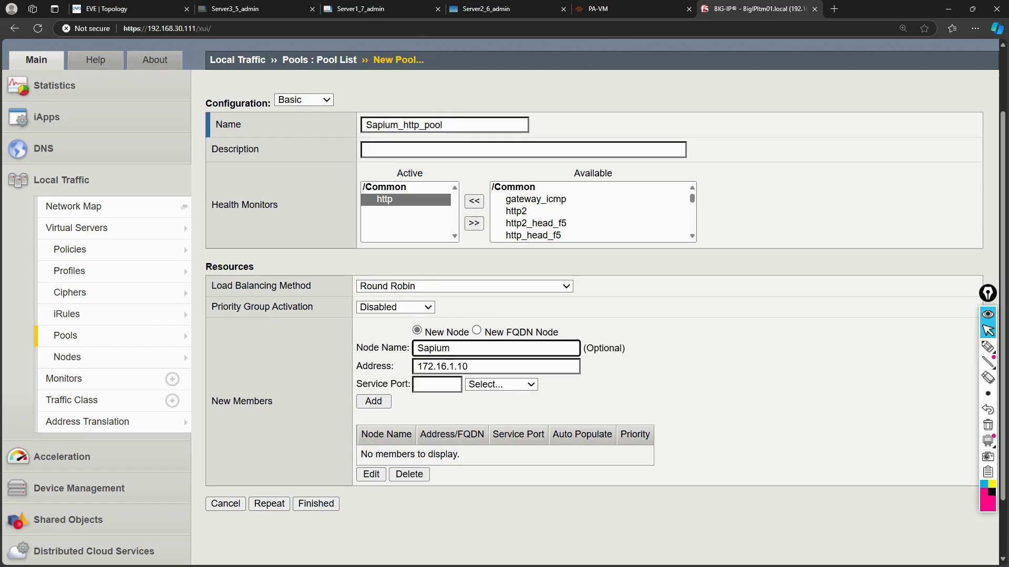
pyautogui.write('_Server1')
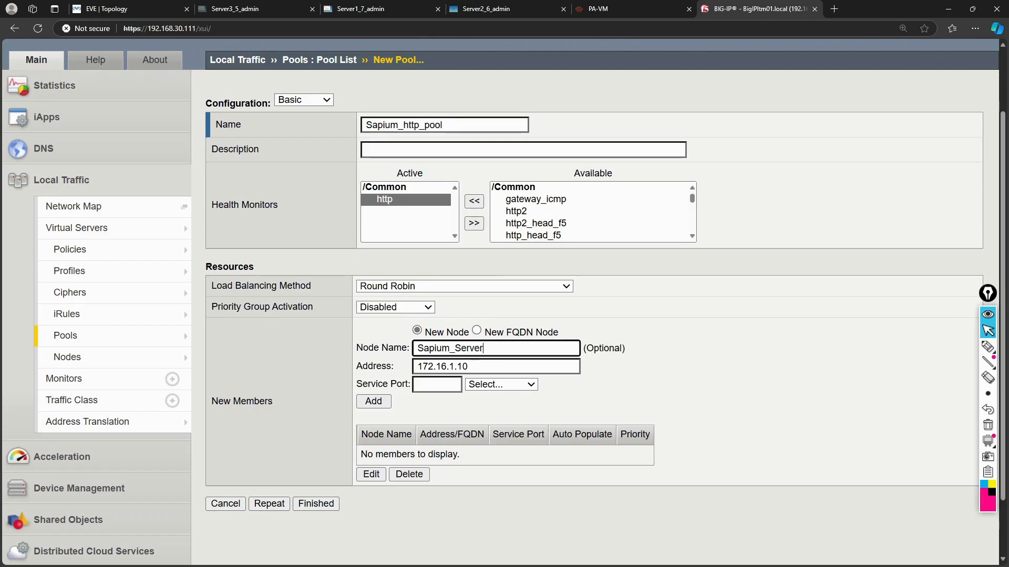
# Set the Service Port to HTTP (80) and add Sapium_Server1 to the new members.
pyautogui.click(503, 387)
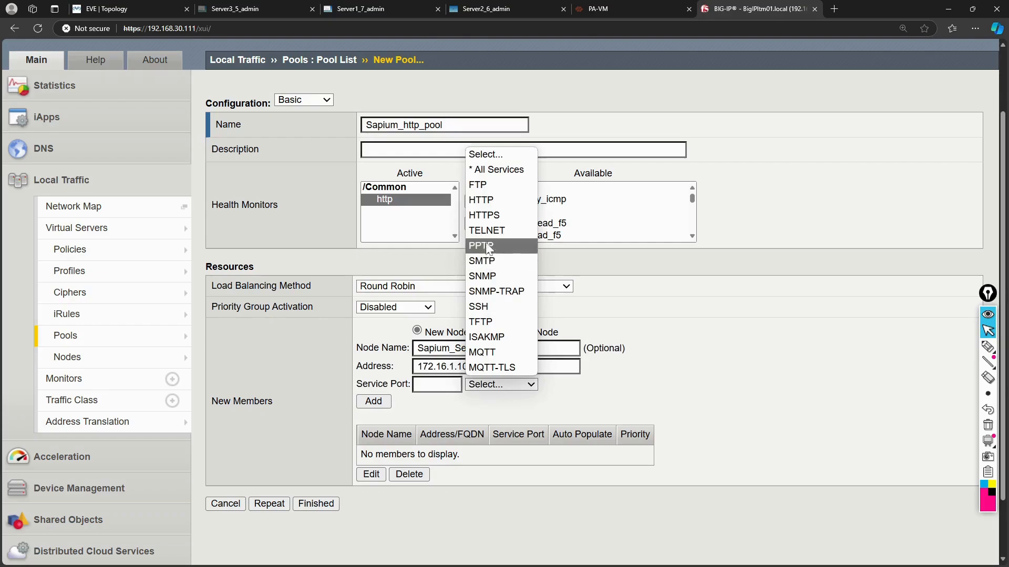
pyautogui.click(481, 199)
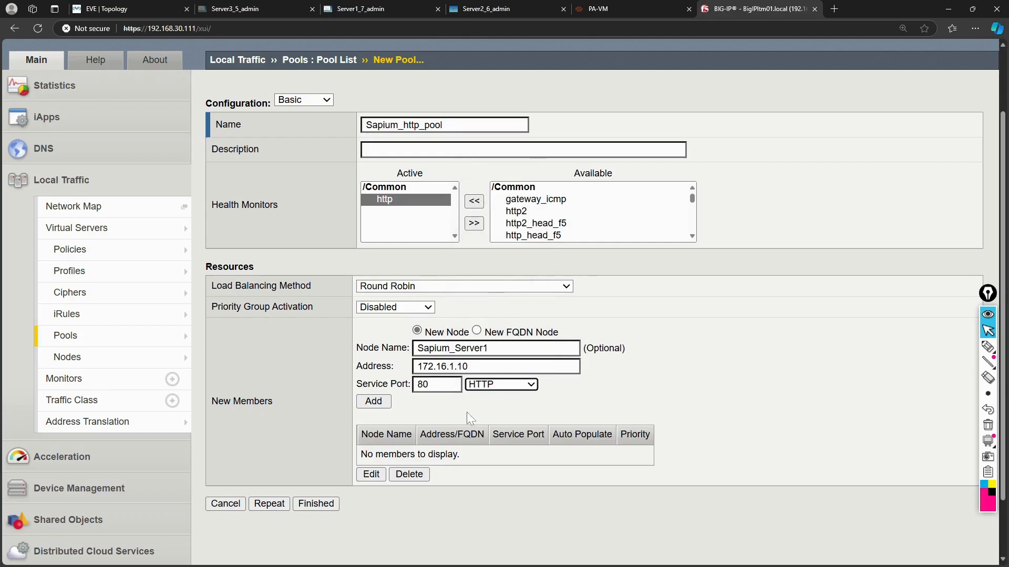
pyautogui.click(379, 405)
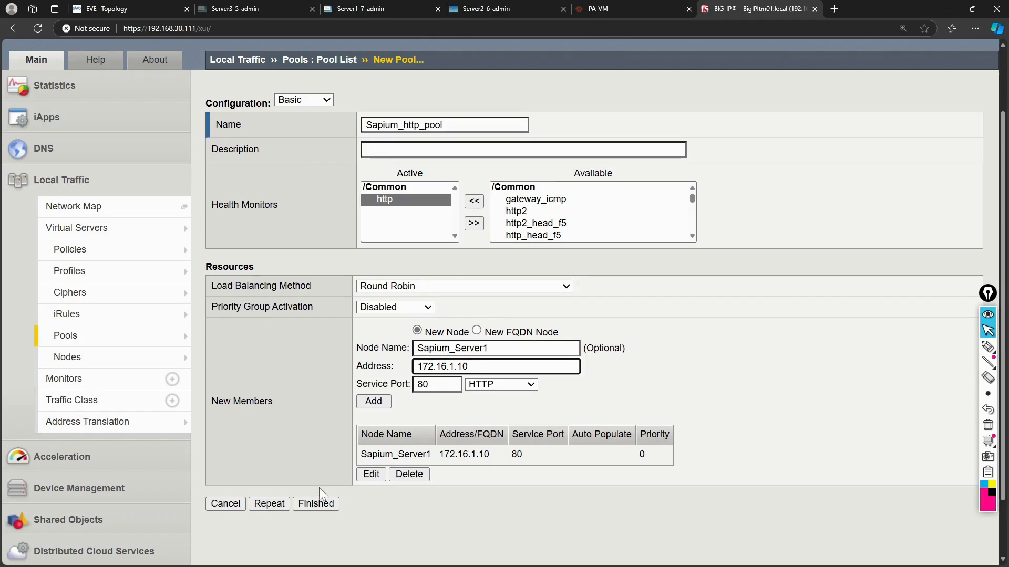
# Finish creating Sapium_http_pool and glance at the Pool List's Status filter without changing it.
pyautogui.click(320, 503)
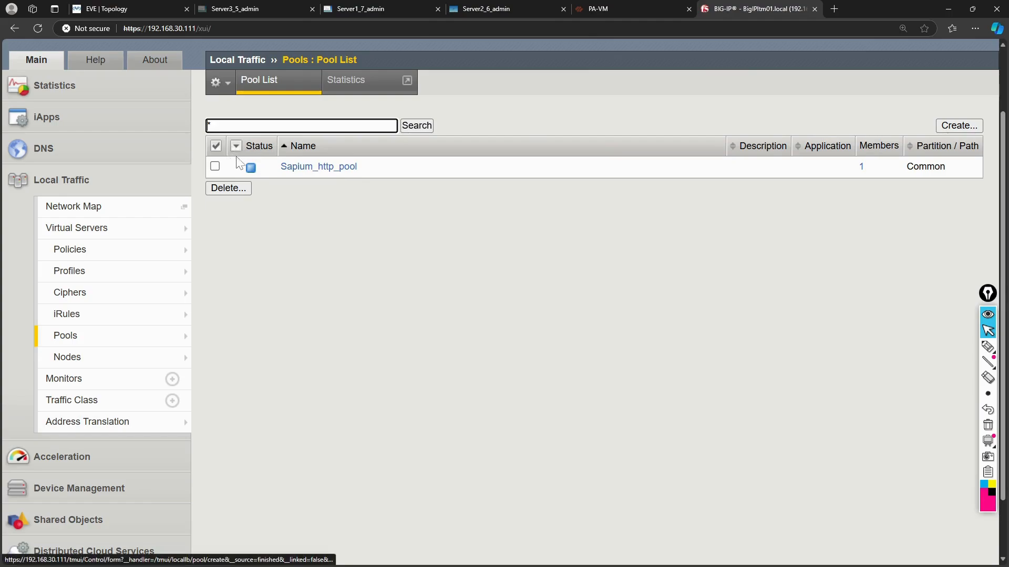
pyautogui.moveTo(252, 172)
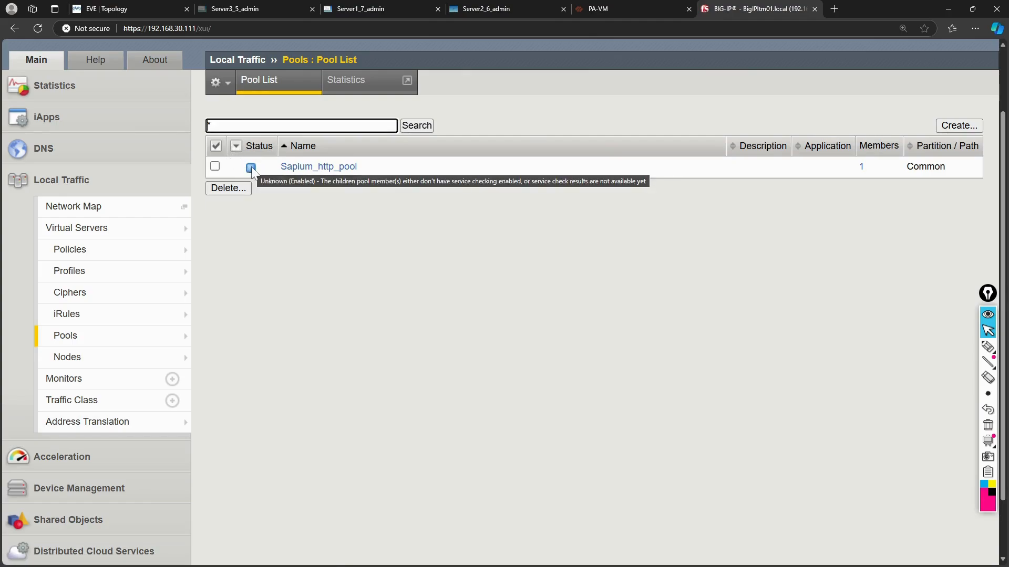
pyautogui.click(236, 146)
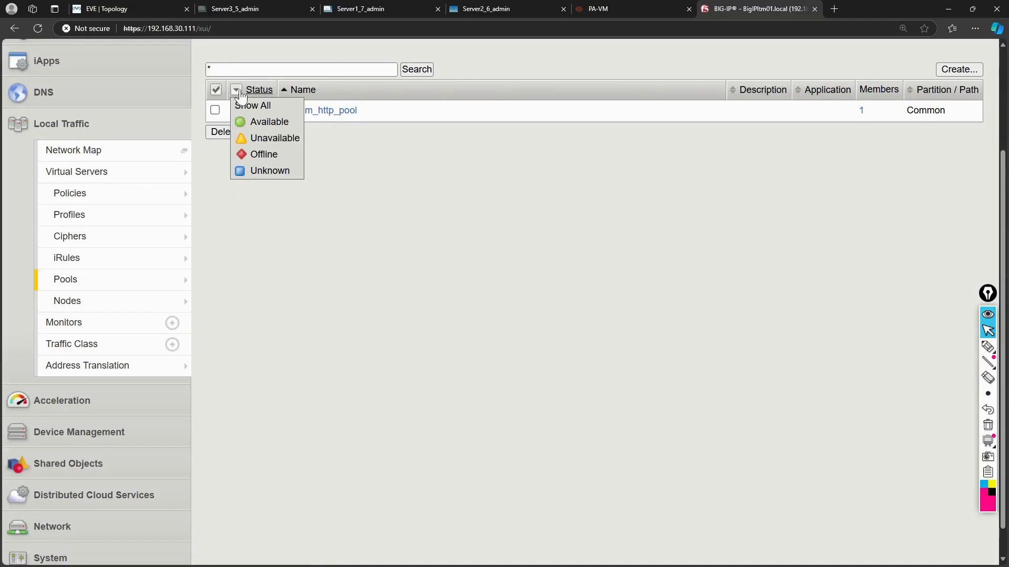
pyautogui.click(240, 94)
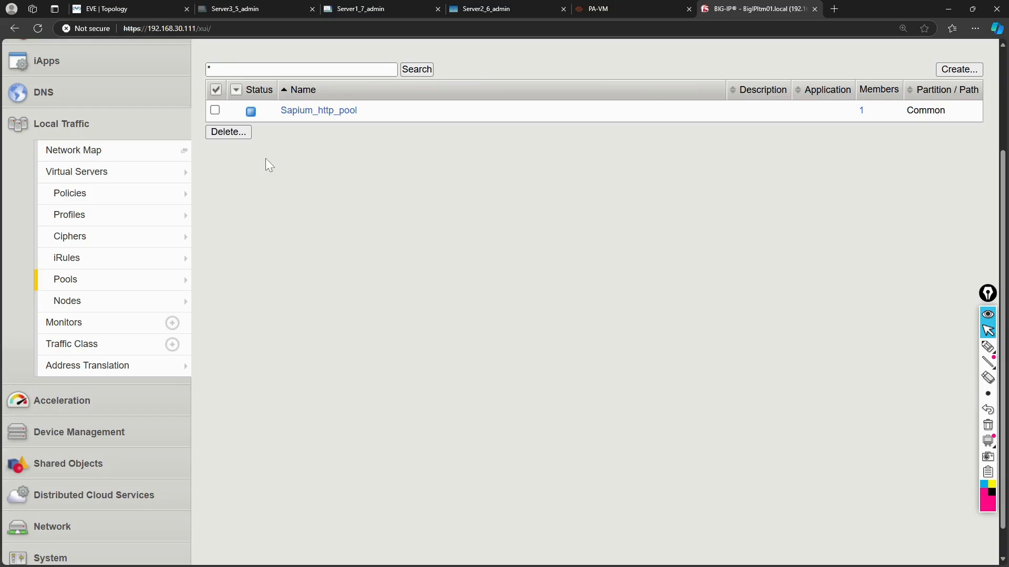
pyautogui.scroll(3, 352, 198)
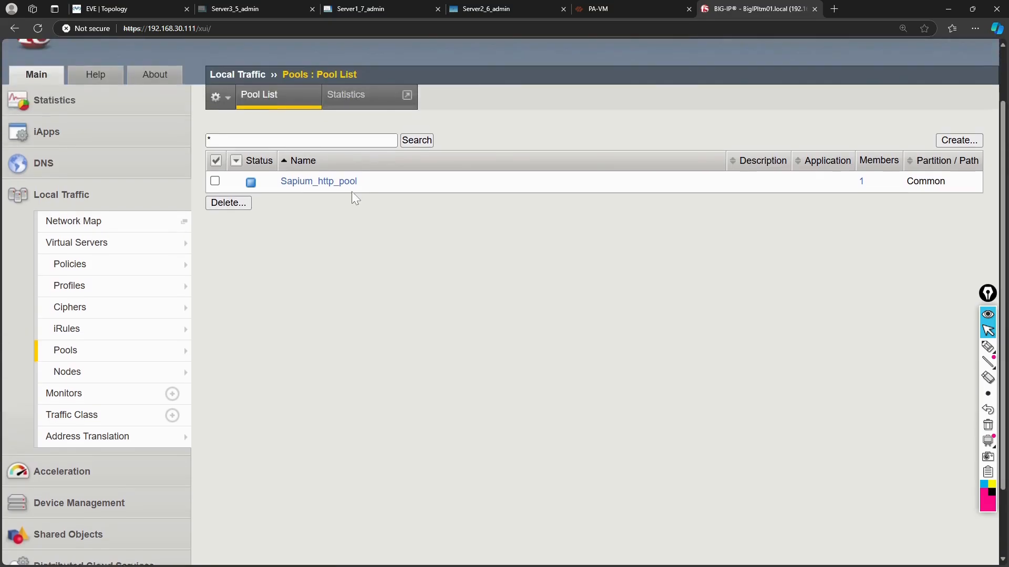
pyautogui.scroll(-1, 352, 198)
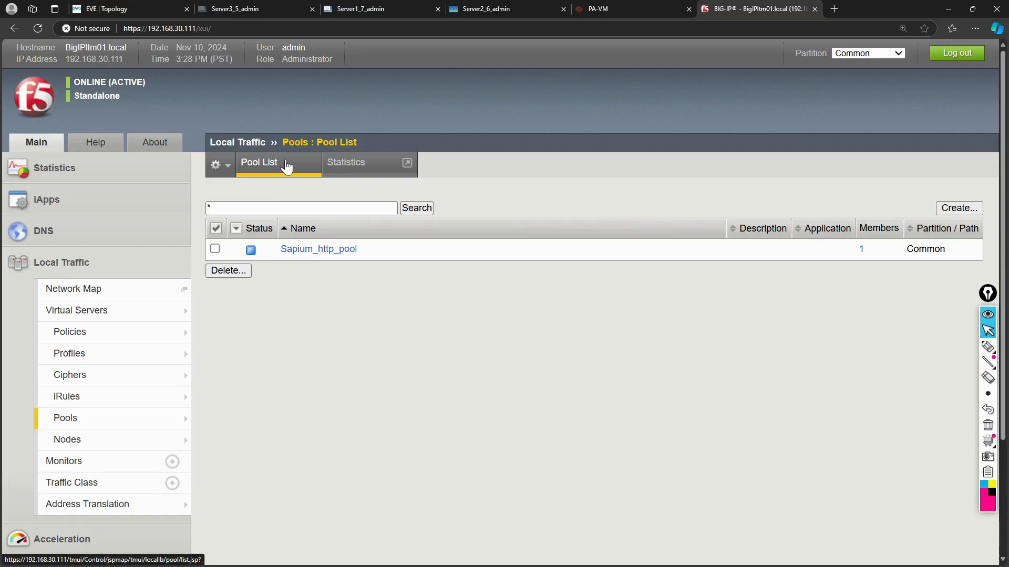
# Refresh the Pool List, open Sapium_http_pool and view Members showing Sapium_Server1:80 offline.
pyautogui.click(286, 167)
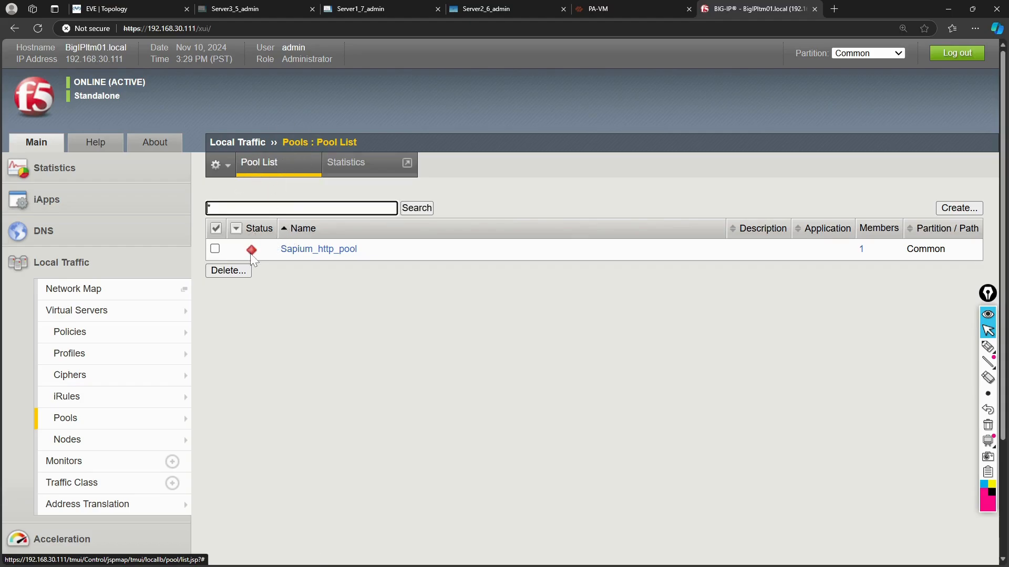
pyautogui.moveTo(251, 256)
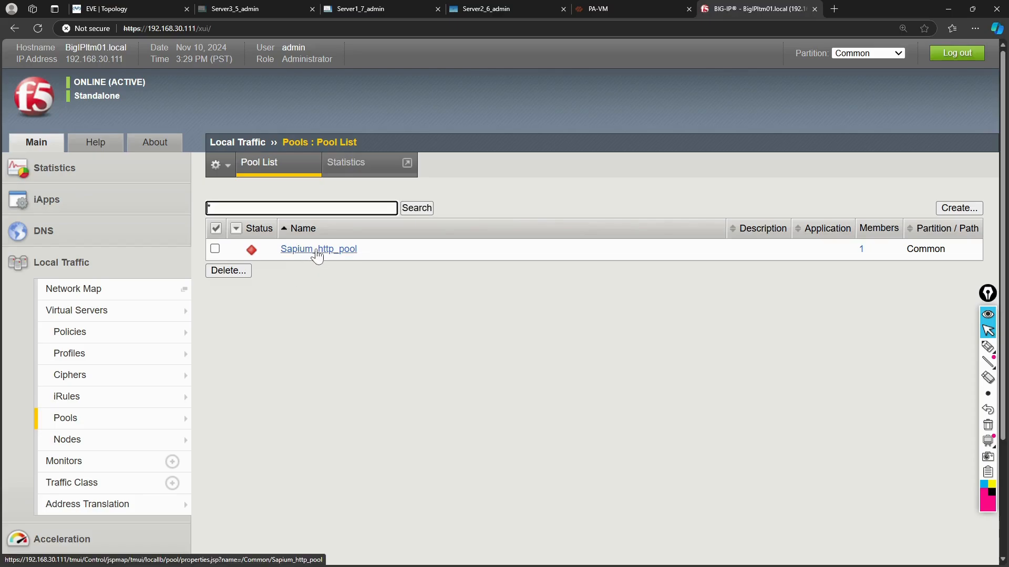
pyautogui.click(317, 249)
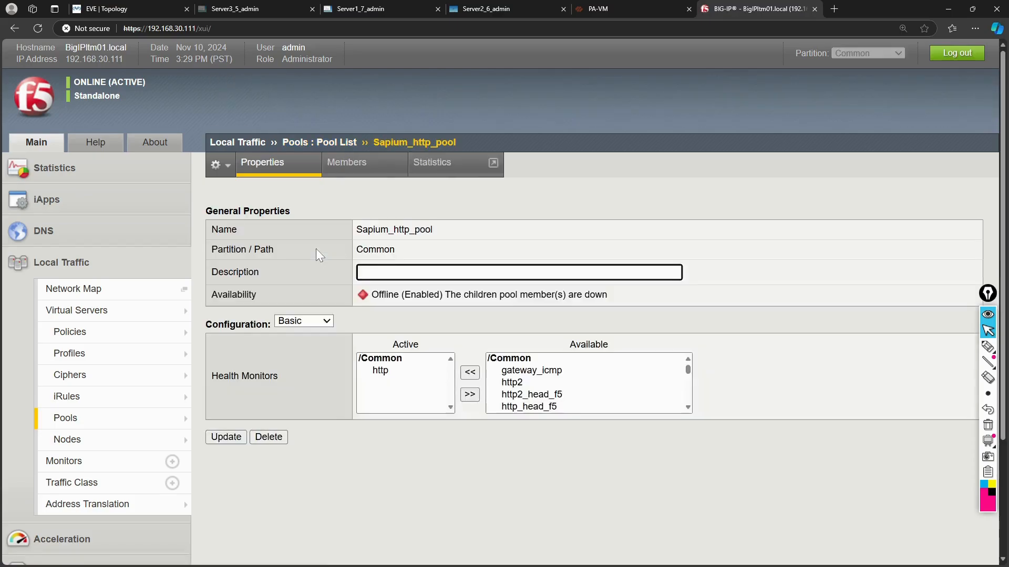
pyautogui.click(359, 171)
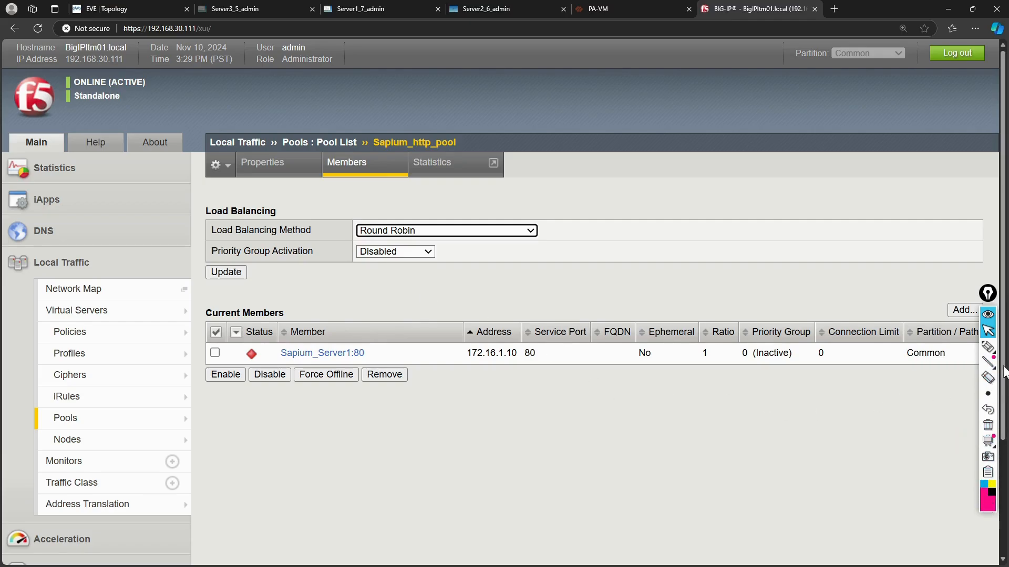
pyautogui.moveTo(993, 351)
pyautogui.click(939, 347)
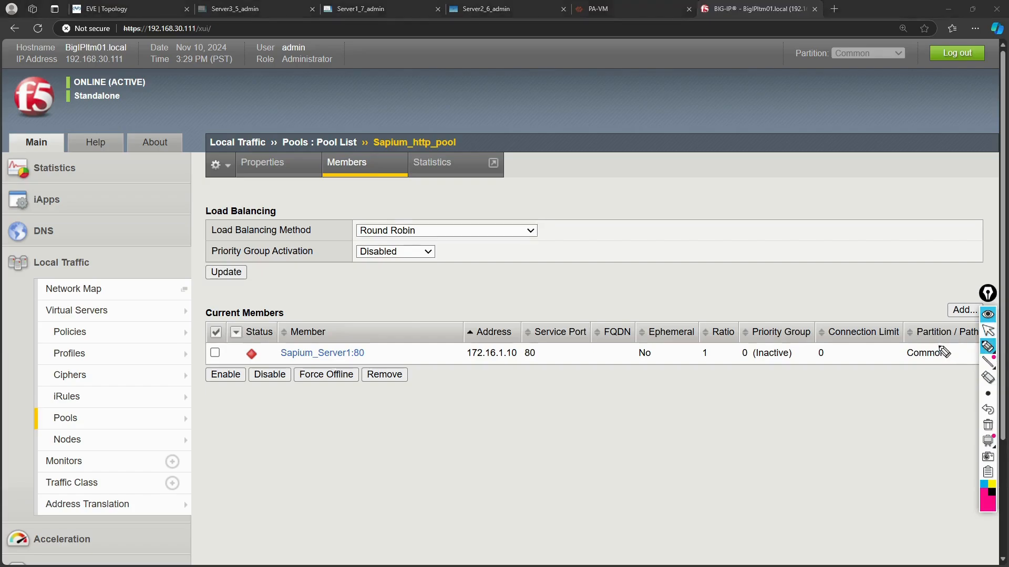
pyautogui.moveTo(270, 334)
pyautogui.mouseDown()
pyautogui.moveTo(397, 364)
pyautogui.moveTo(318, 331)
pyautogui.mouseUp()
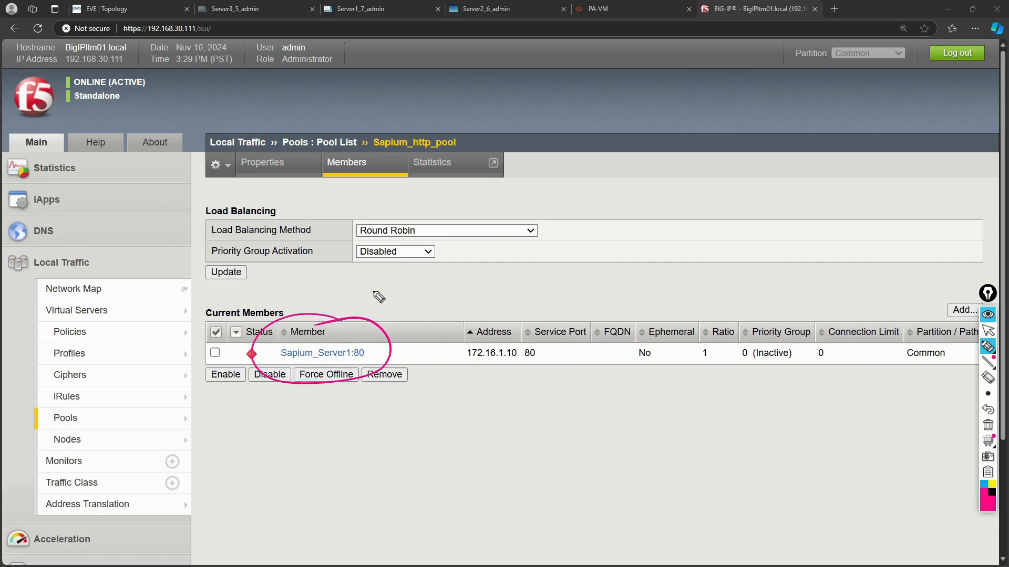
pyautogui.moveTo(383, 280)
pyautogui.mouseDown()
pyautogui.moveTo(371, 293)
pyautogui.moveTo(459, 272)
pyautogui.mouseUp()
pyautogui.click(433, 284)
pyautogui.moveTo(403, 304)
pyautogui.mouseDown()
pyautogui.moveTo(462, 263)
pyautogui.moveTo(369, 275)
pyautogui.moveTo(413, 296)
pyautogui.mouseUp()
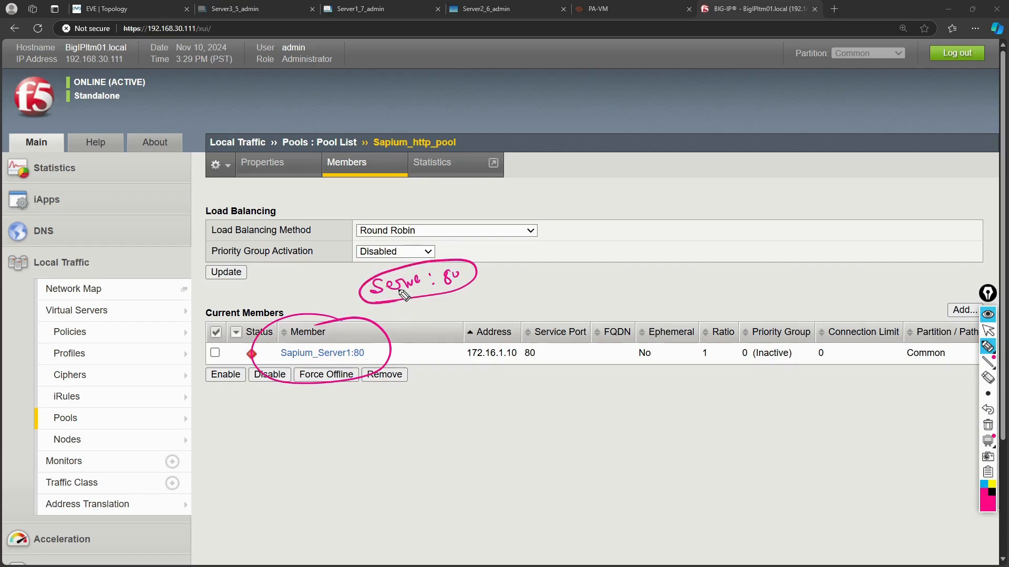
pyautogui.moveTo(511, 341)
pyautogui.mouseDown()
pyautogui.moveTo(502, 338)
pyautogui.moveTo(468, 371)
pyautogui.moveTo(524, 361)
pyautogui.moveTo(497, 339)
pyautogui.mouseUp()
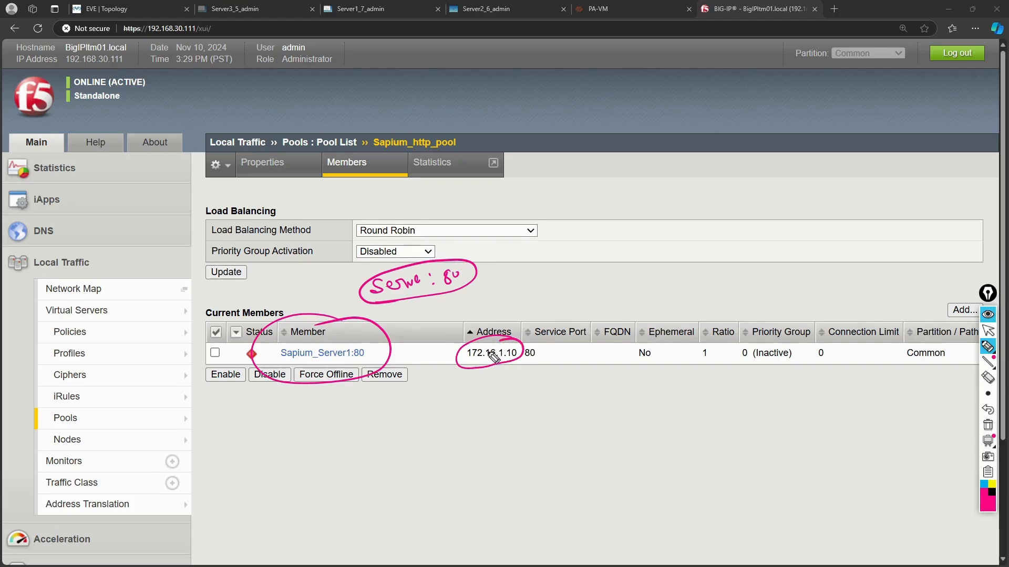
pyautogui.moveTo(658, 399)
pyautogui.mouseDown()
pyautogui.moveTo(693, 407)
pyautogui.moveTo(756, 394)
pyautogui.mouseUp()
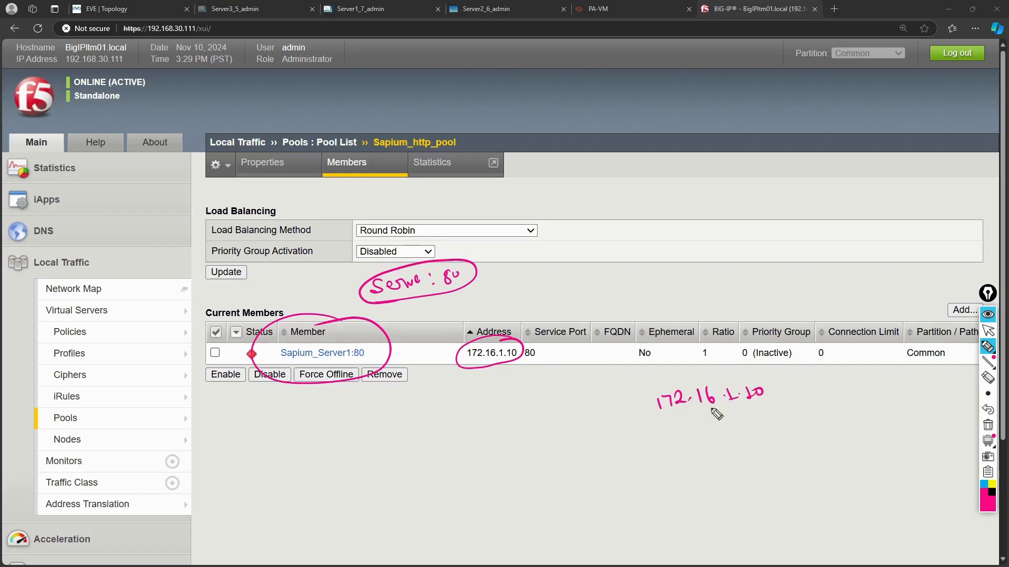
pyautogui.moveTo(659, 425)
pyautogui.mouseDown()
pyautogui.moveTo(745, 416)
pyautogui.moveTo(729, 383)
pyautogui.moveTo(641, 403)
pyautogui.moveTo(678, 424)
pyautogui.mouseUp()
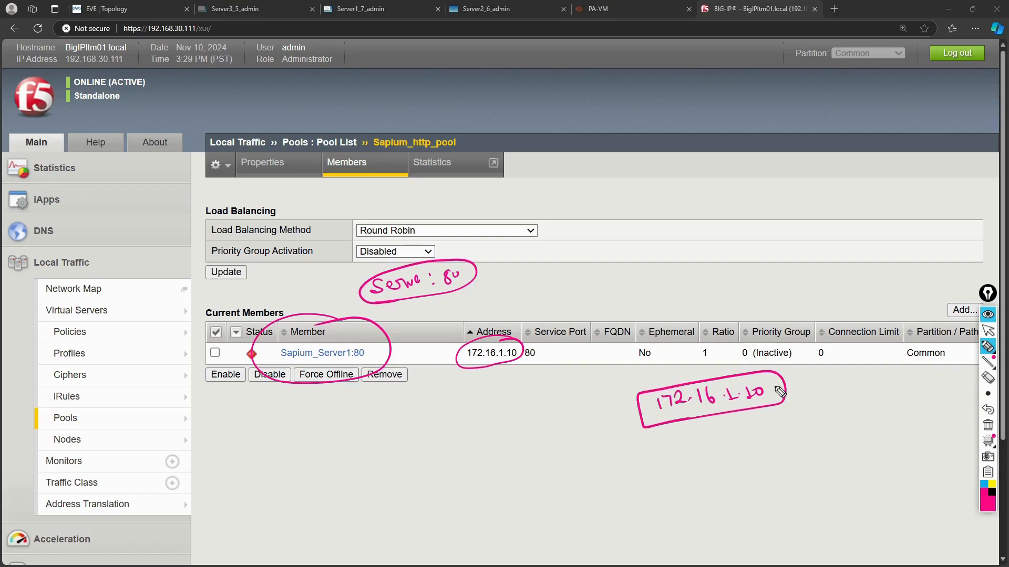
pyautogui.moveTo(797, 379)
pyautogui.mouseDown()
pyautogui.moveTo(794, 397)
pyautogui.moveTo(822, 385)
pyautogui.mouseUp()
pyautogui.hotkey('ctrl', 'shift', '7')
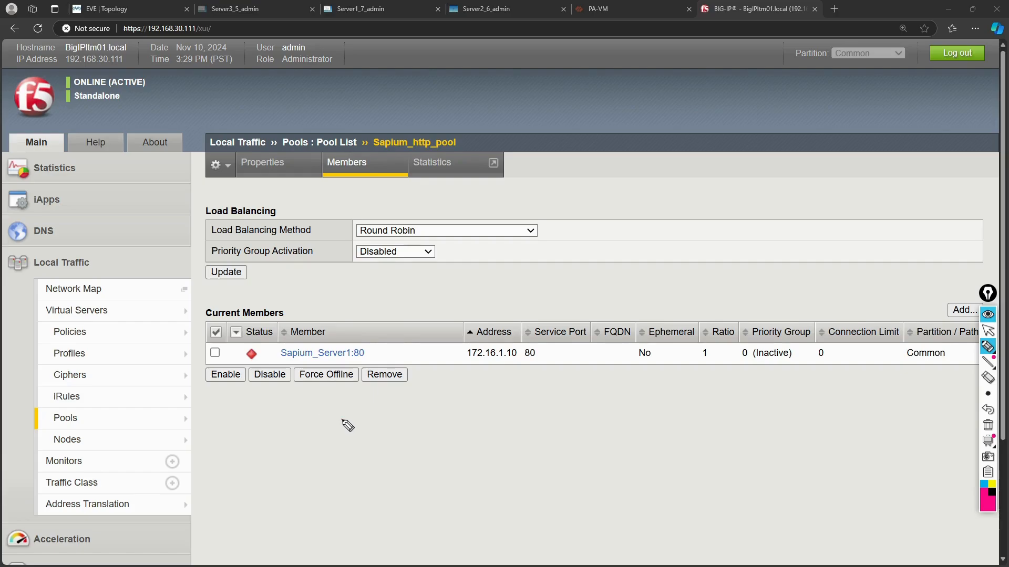
pyautogui.moveTo(343, 421)
pyautogui.mouseDown()
pyautogui.moveTo(336, 439)
pyautogui.moveTo(392, 434)
pyautogui.mouseUp()
pyautogui.click(395, 430)
pyautogui.click(400, 438)
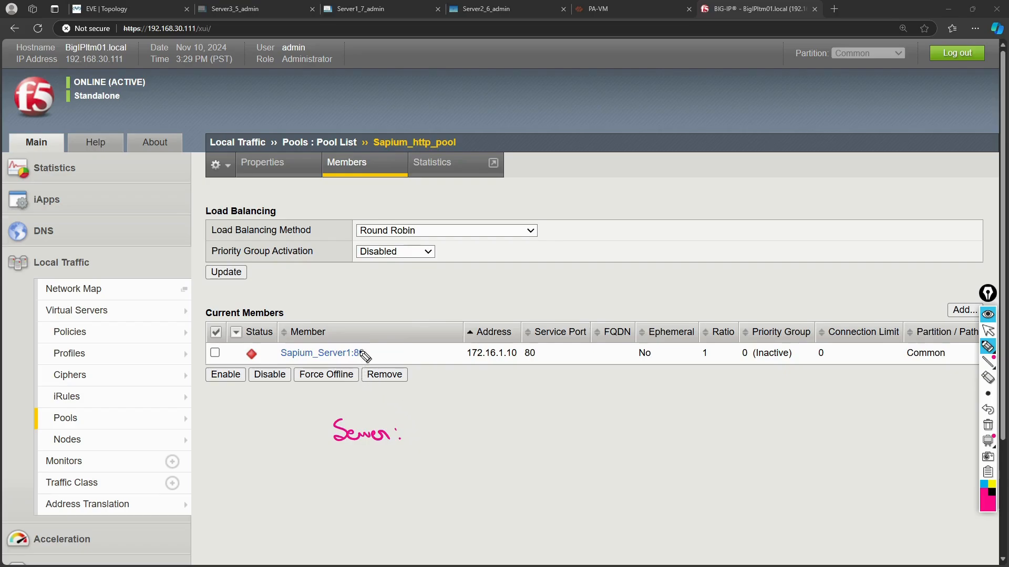
pyautogui.moveTo(366, 322); pyautogui.dragTo(364, 347)
pyautogui.moveTo(418, 426); pyautogui.dragTo(428, 426)
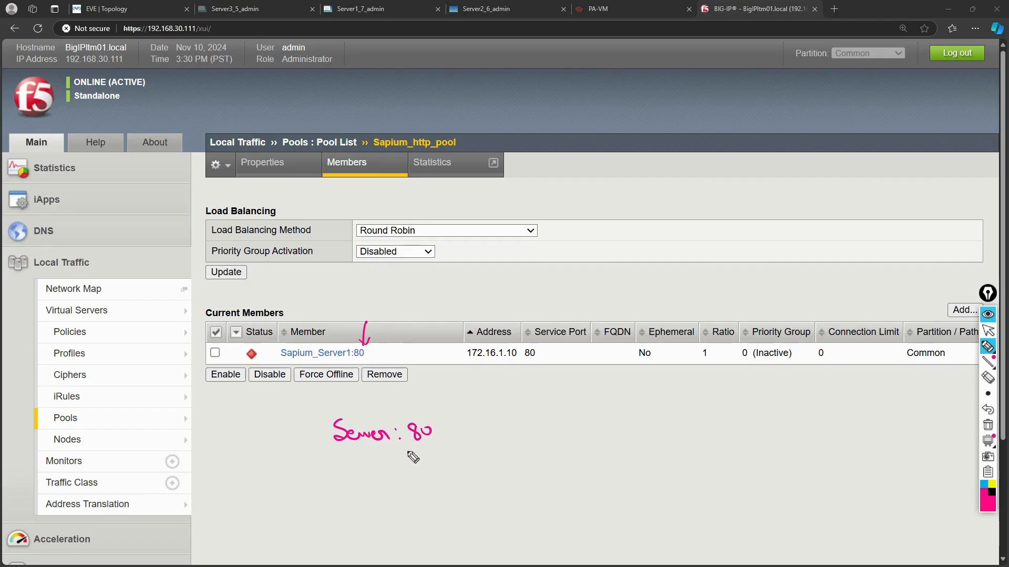
pyautogui.click(355, 458)
pyautogui.moveTo(359, 463)
pyautogui.mouseDown()
pyautogui.moveTo(367, 477)
pyautogui.moveTo(468, 461)
pyautogui.moveTo(467, 472)
pyautogui.mouseUp()
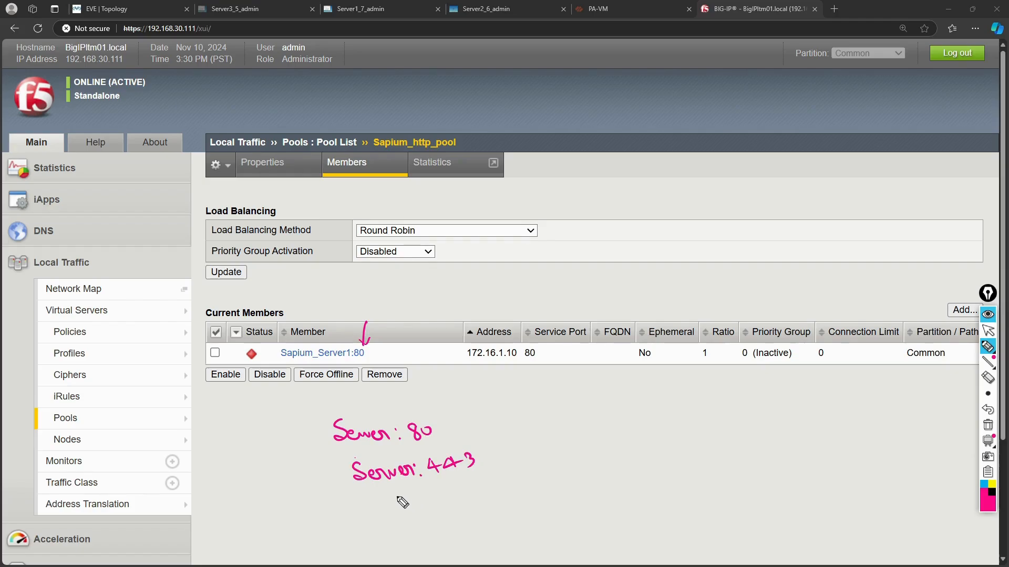
pyautogui.moveTo(395, 499)
pyautogui.mouseDown()
pyautogui.moveTo(412, 514)
pyautogui.moveTo(494, 492)
pyautogui.mouseUp()
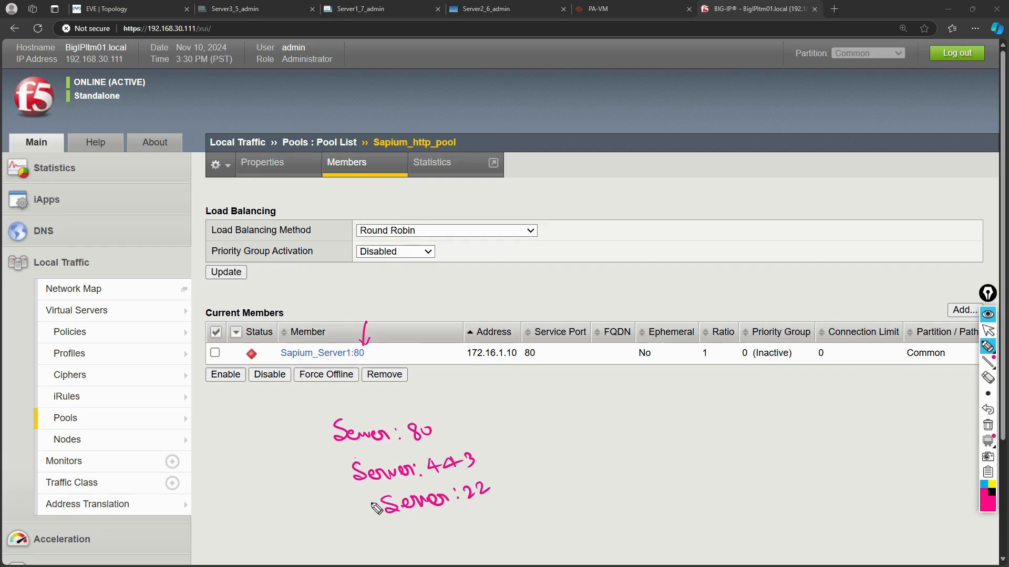
pyautogui.moveTo(372, 501)
pyautogui.mouseDown()
pyautogui.moveTo(392, 525)
pyautogui.moveTo(488, 505)
pyautogui.moveTo(486, 475)
pyautogui.moveTo(373, 499)
pyautogui.mouseUp()
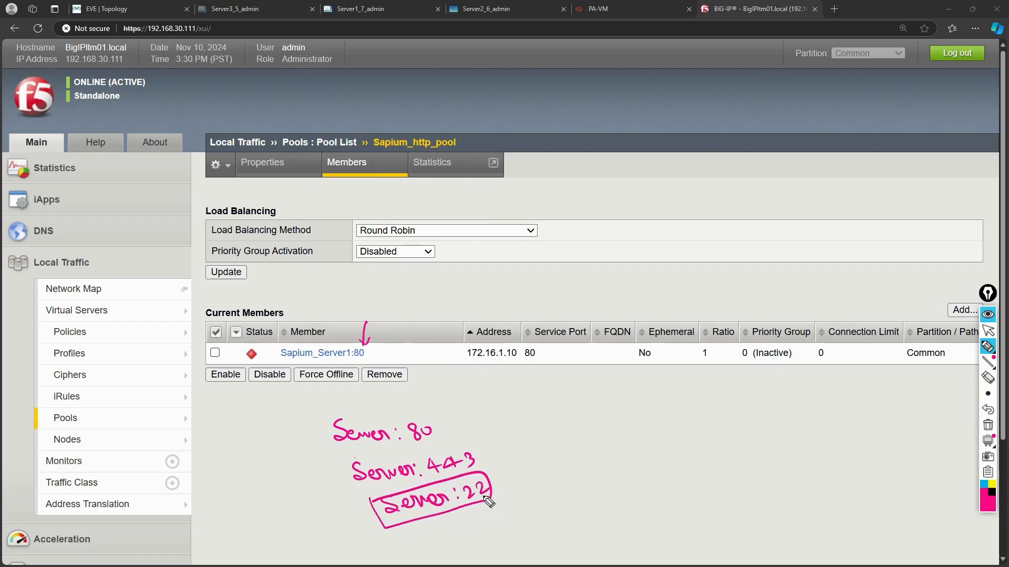
pyautogui.moveTo(504, 489)
pyautogui.mouseDown()
pyautogui.moveTo(541, 468)
pyautogui.moveTo(557, 477)
pyautogui.moveTo(624, 463)
pyautogui.moveTo(633, 448)
pyautogui.mouseUp()
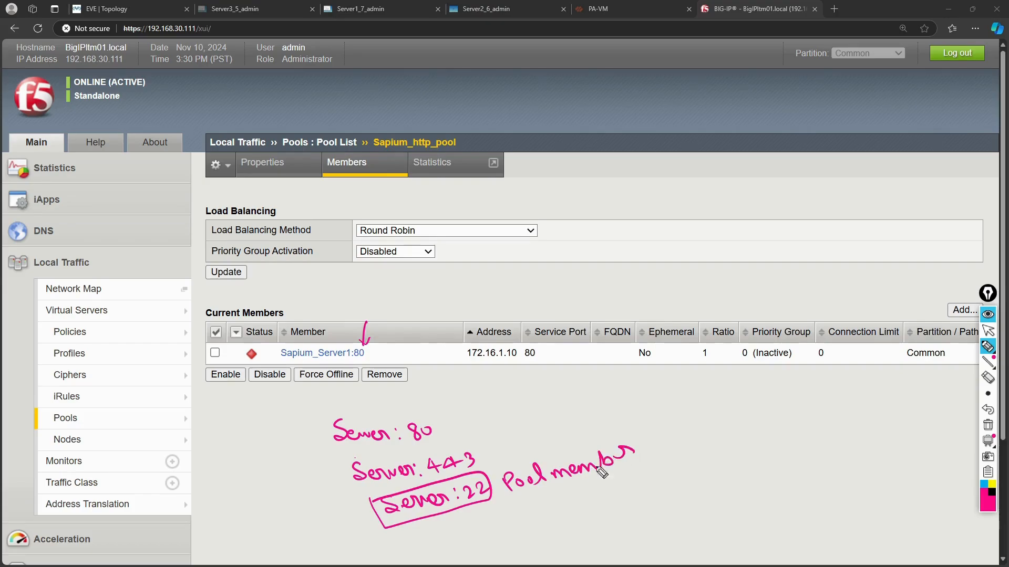
pyautogui.moveTo(447, 529); pyautogui.dragTo(466, 532)
pyautogui.moveTo(500, 331)
pyautogui.mouseDown()
pyautogui.moveTo(464, 367)
pyautogui.moveTo(510, 333)
pyautogui.mouseUp()
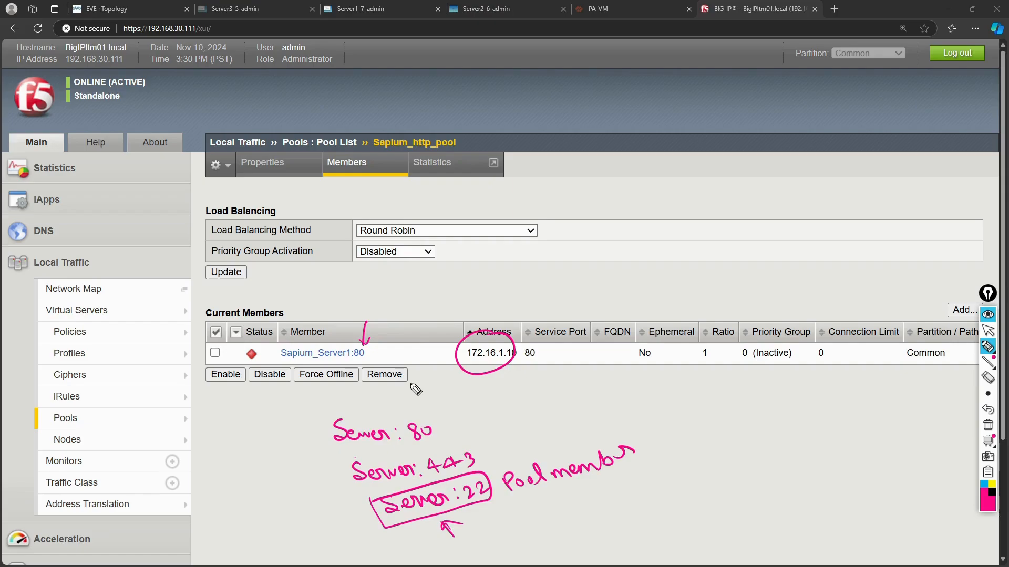
pyautogui.hotkey('ctrl', 'shift', '7')
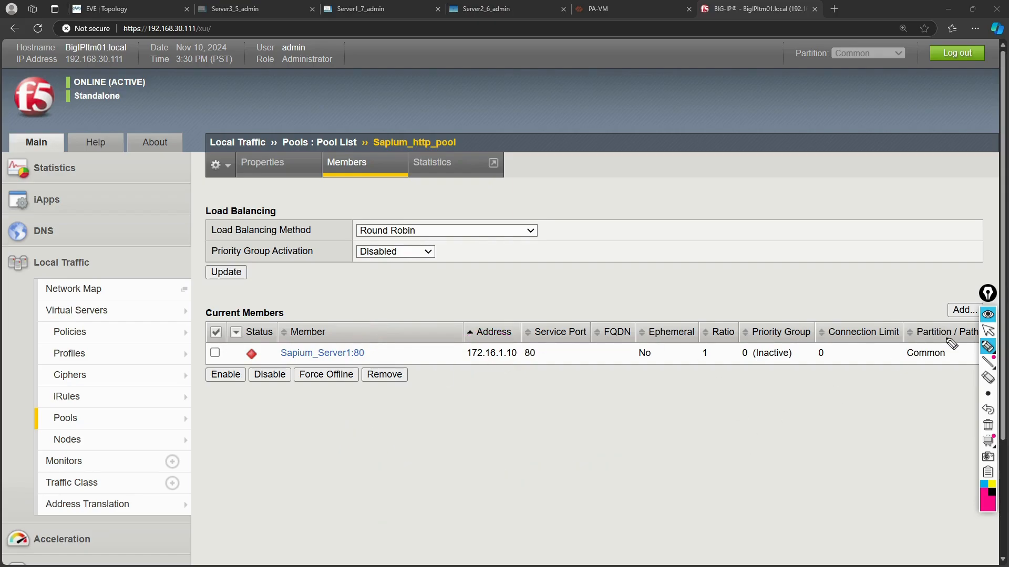
# Drop the annotation pen and open Sapium_Server1:80's member properties, showing Offline (Enabled) via the http monitor.
pyautogui.click(988, 331)
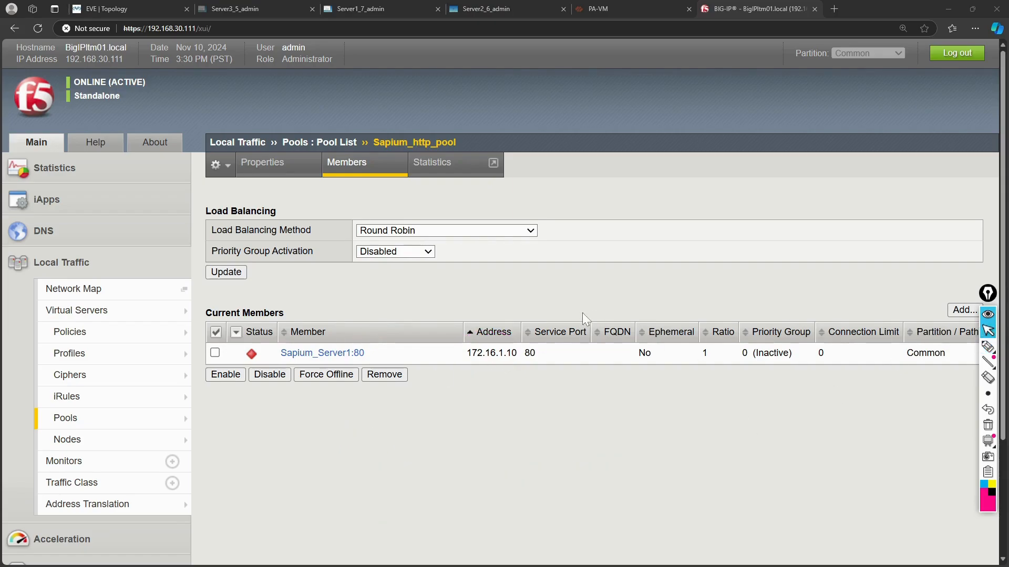
pyautogui.click(308, 355)
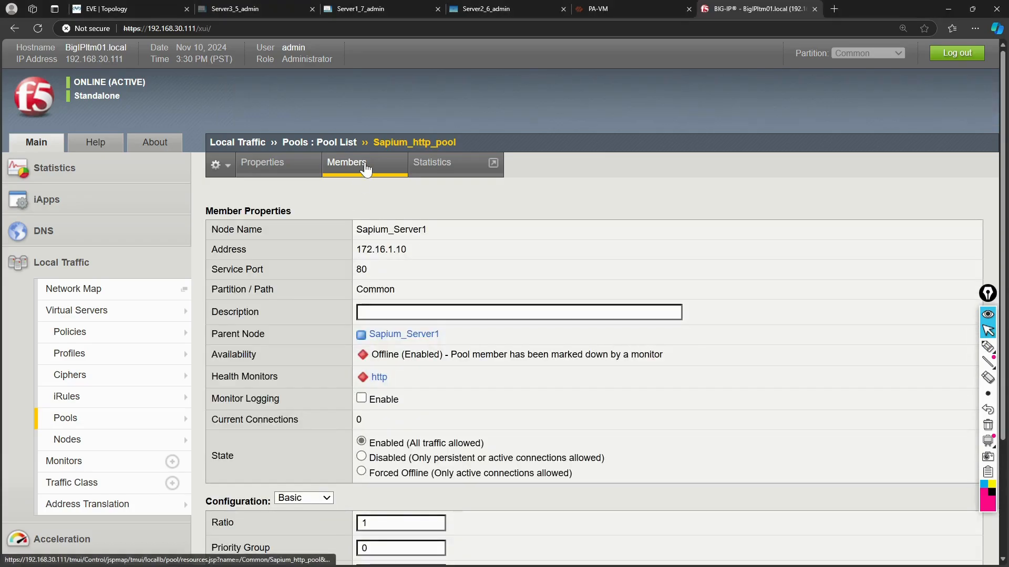
pyautogui.click(365, 166)
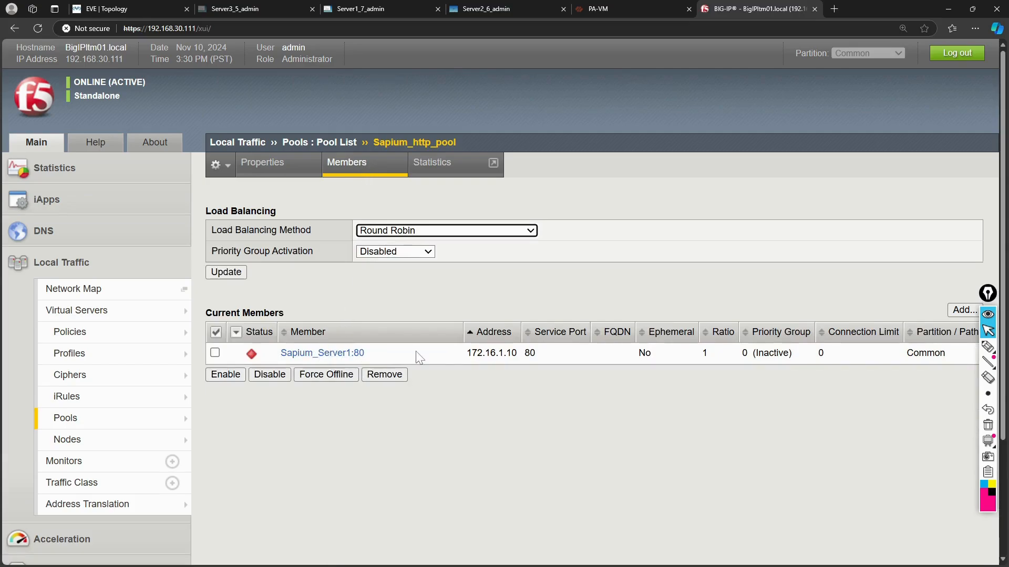
pyautogui.click(324, 354)
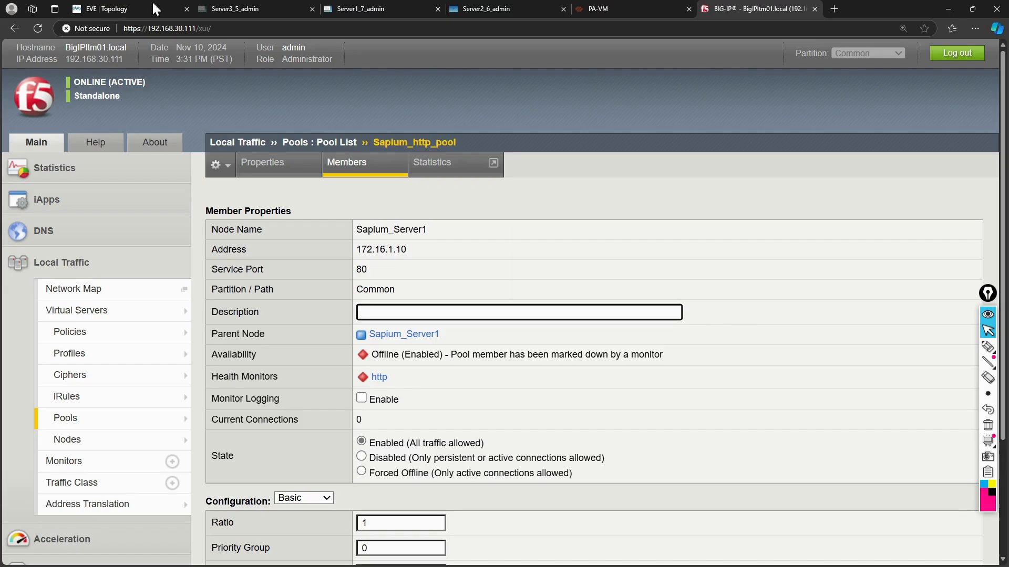
pyautogui.moveTo(129, 8)
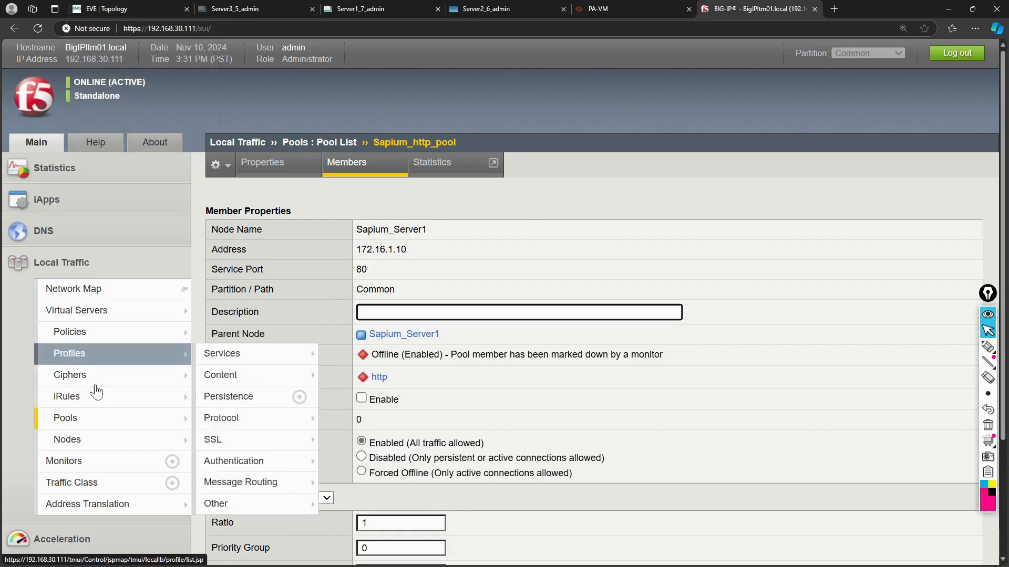
pyautogui.moveTo(86, 444)
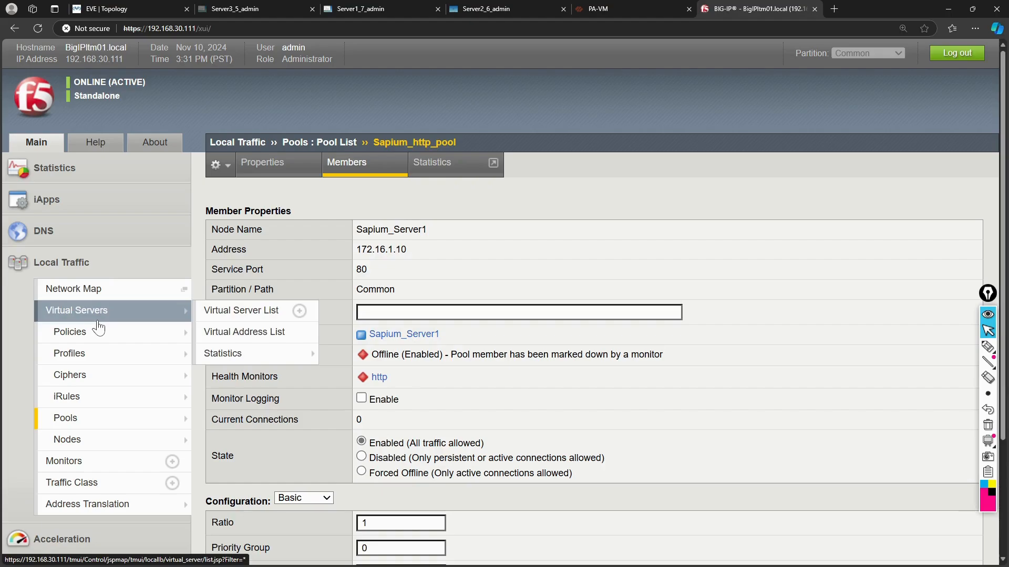
# Show the Local Traffic Virtual Server List.
pyautogui.moveTo(96, 358)
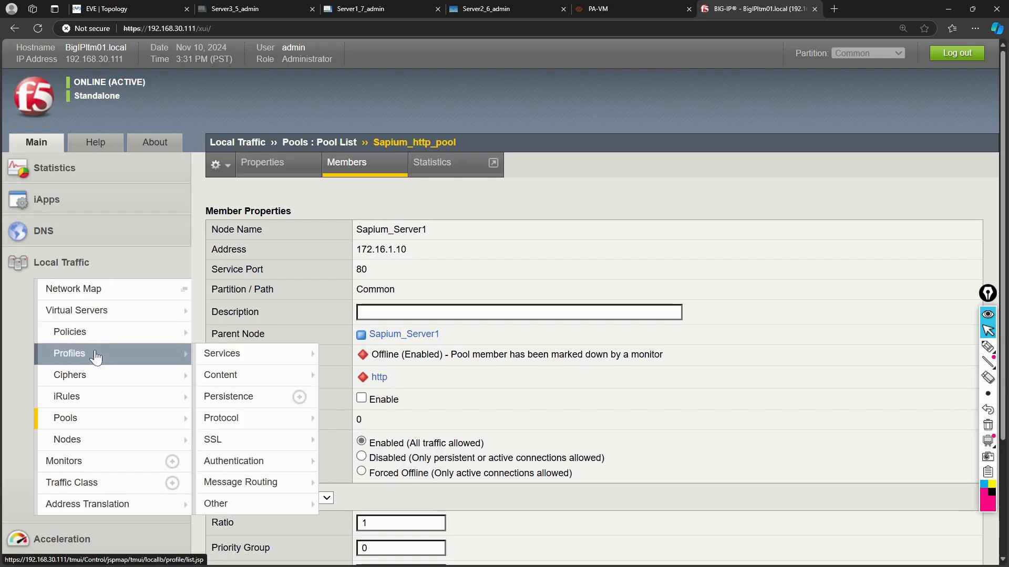
pyautogui.moveTo(89, 400)
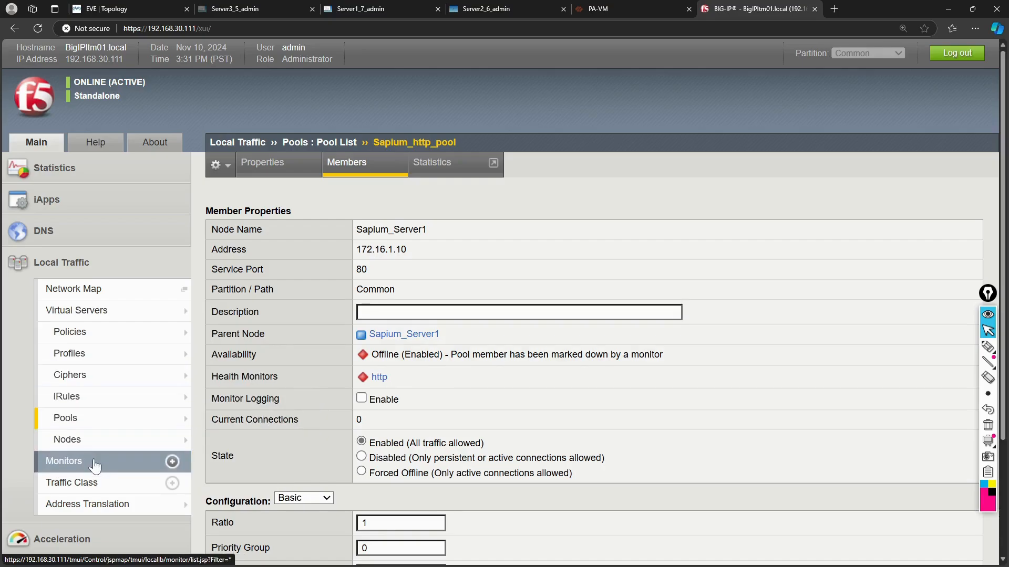
pyautogui.scroll(-2, 94, 466)
pyautogui.scroll(2, 95, 467)
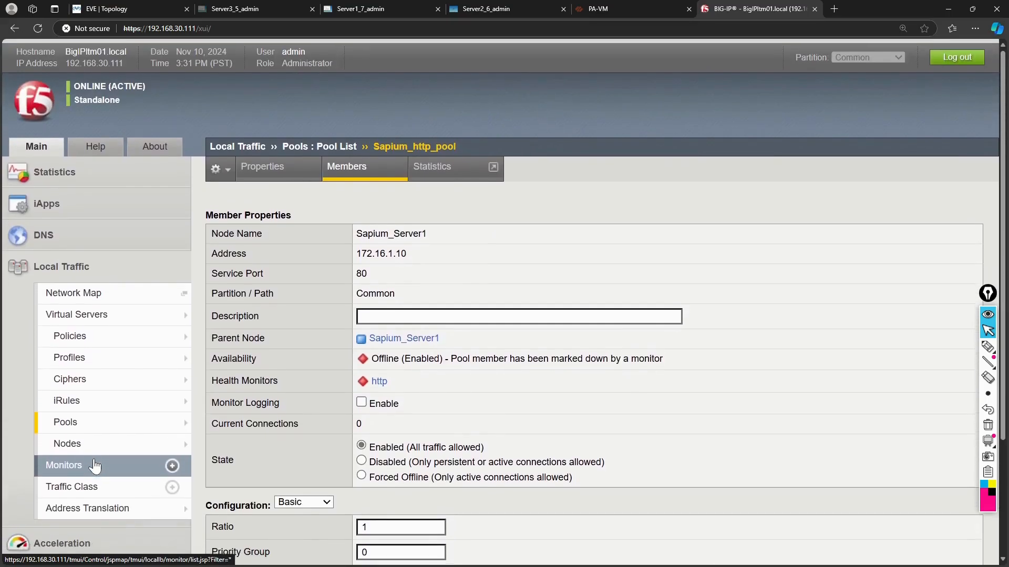
pyautogui.moveTo(157, 332)
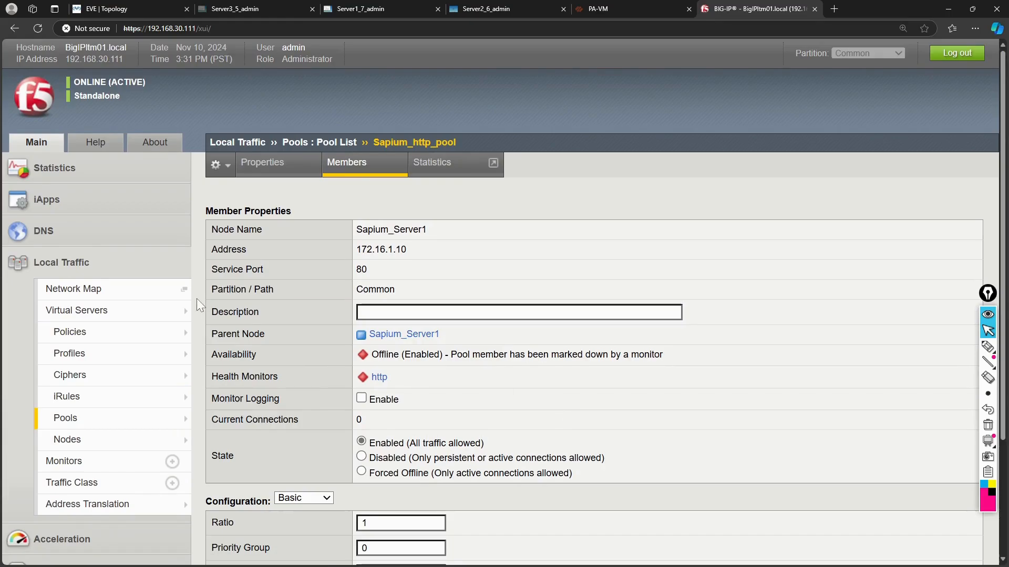
pyautogui.moveTo(131, 316)
pyautogui.click(227, 310)
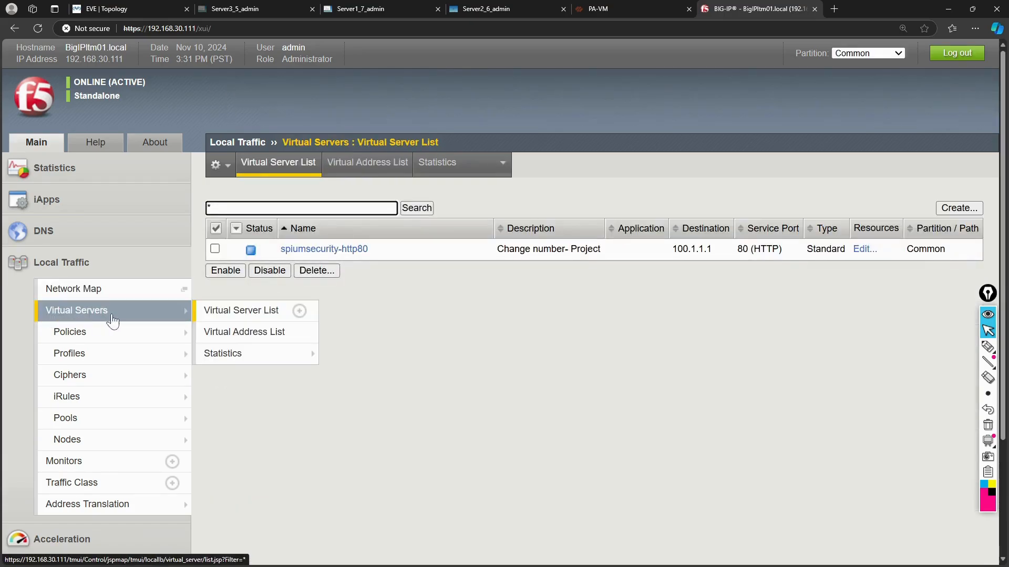
# Go to the Pool List, where Sapium_http_pool shows 1 member with a down status.
pyautogui.moveTo(179, 417)
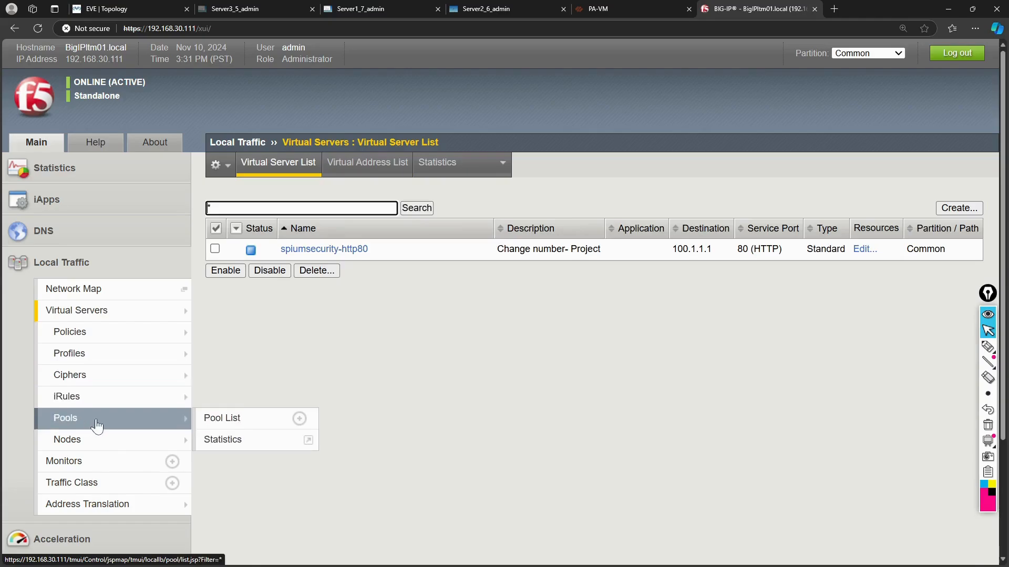
pyautogui.click(230, 419)
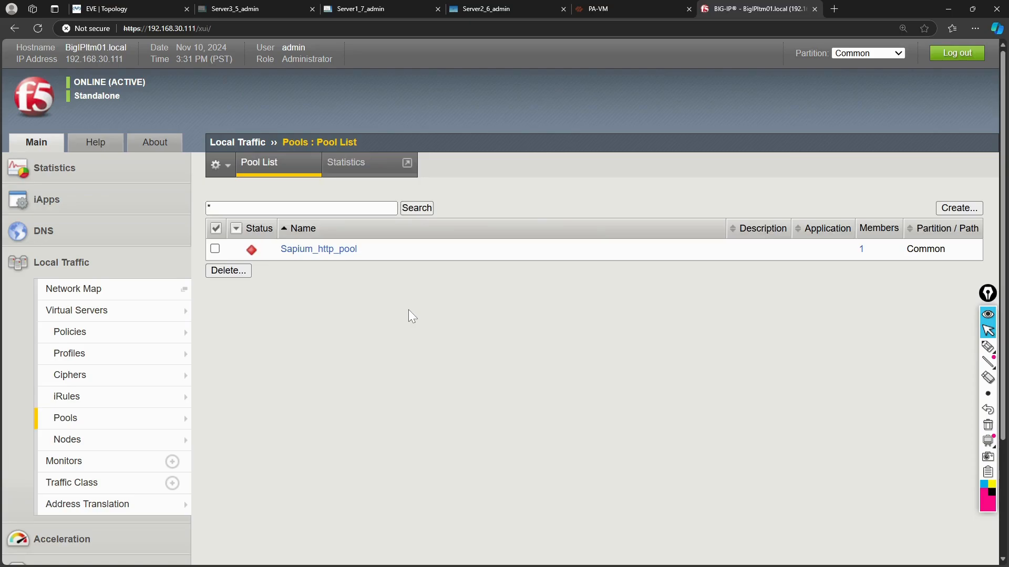
pyautogui.moveTo(119, 509)
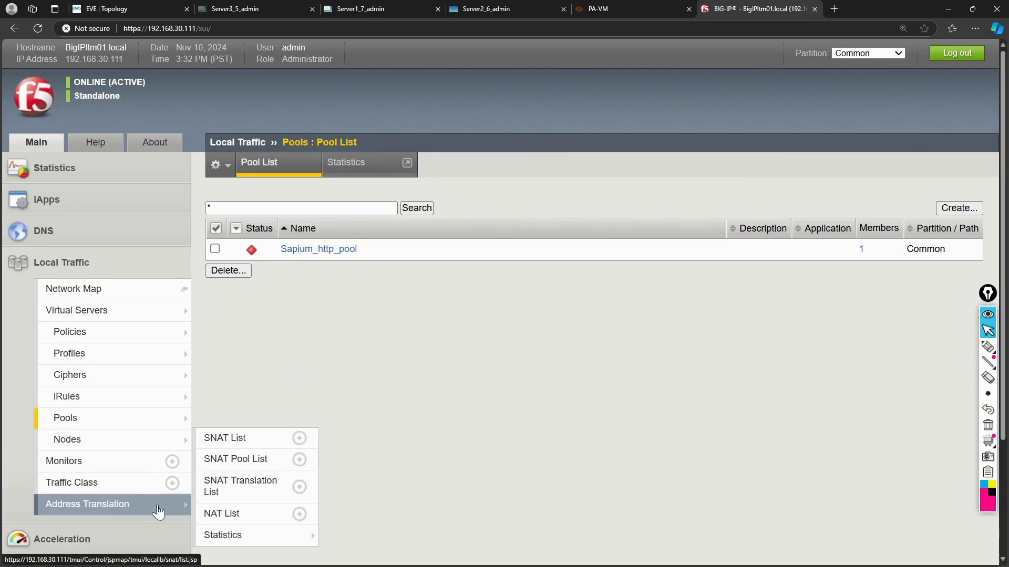